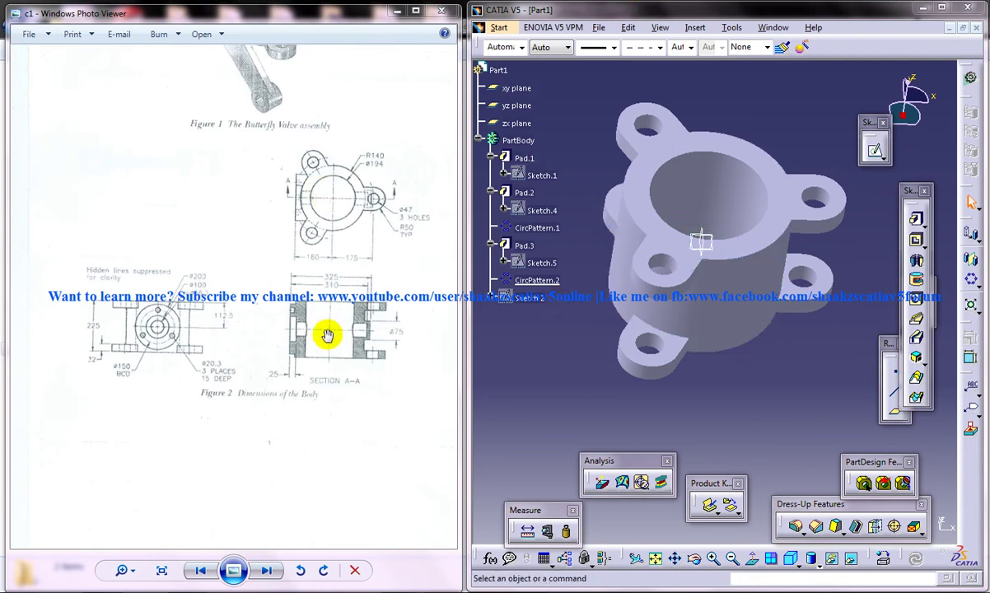
Examine the valve body drawing's side flange dimensions and the existing body model from several angles.
mouse_move(332, 354)
mouse_down()
mouse_move(334, 328)
mouse_move(345, 335)
mouse_up()
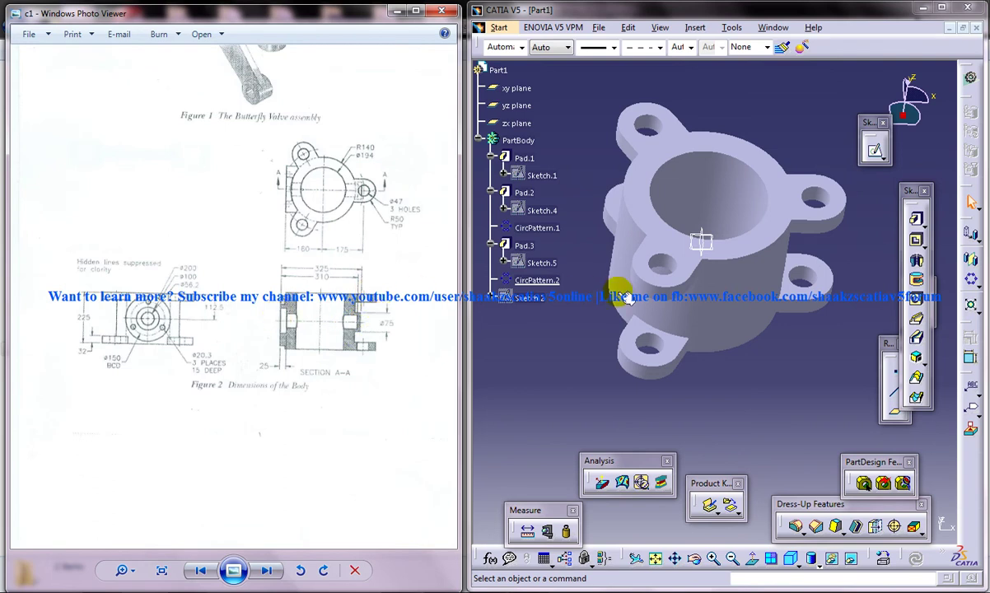
middle_drag(626, 297, 690, 329)
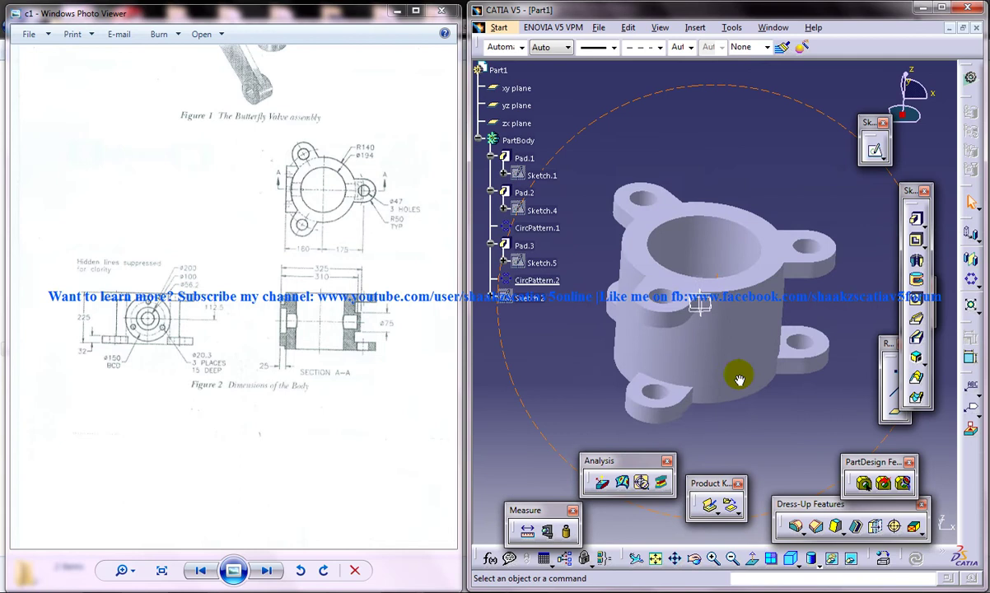
middle_drag(766, 417, 749, 433)
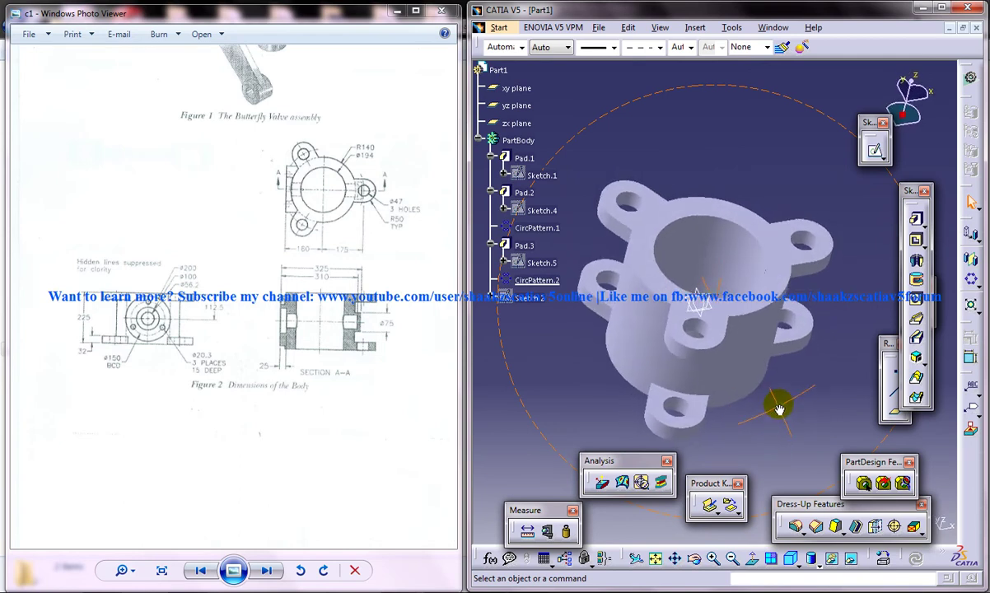
mouse_move(717, 330)
middle_down()
mouse_move(679, 354)
mouse_move(719, 344)
middle_up()
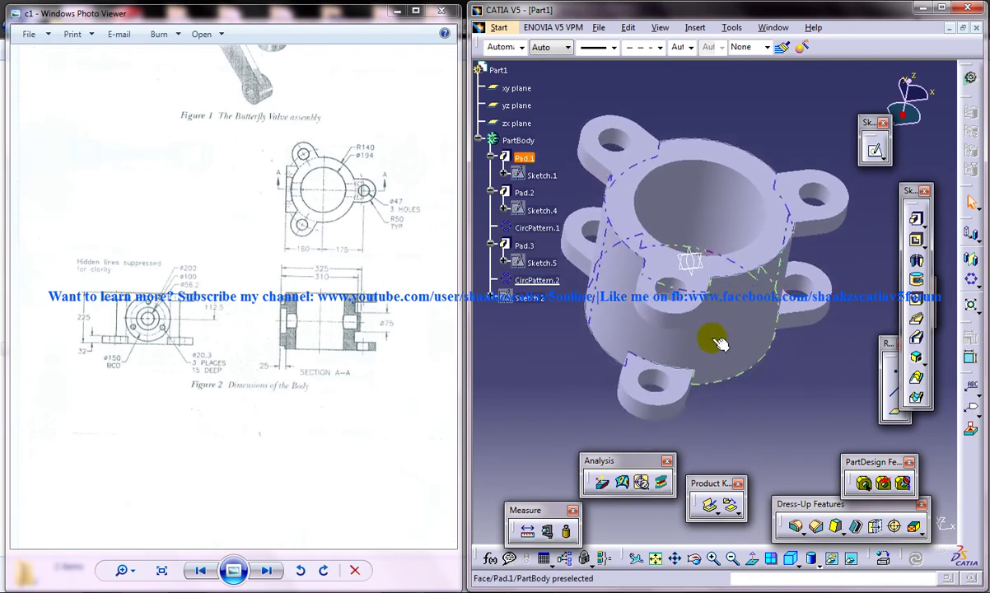
click(536, 362)
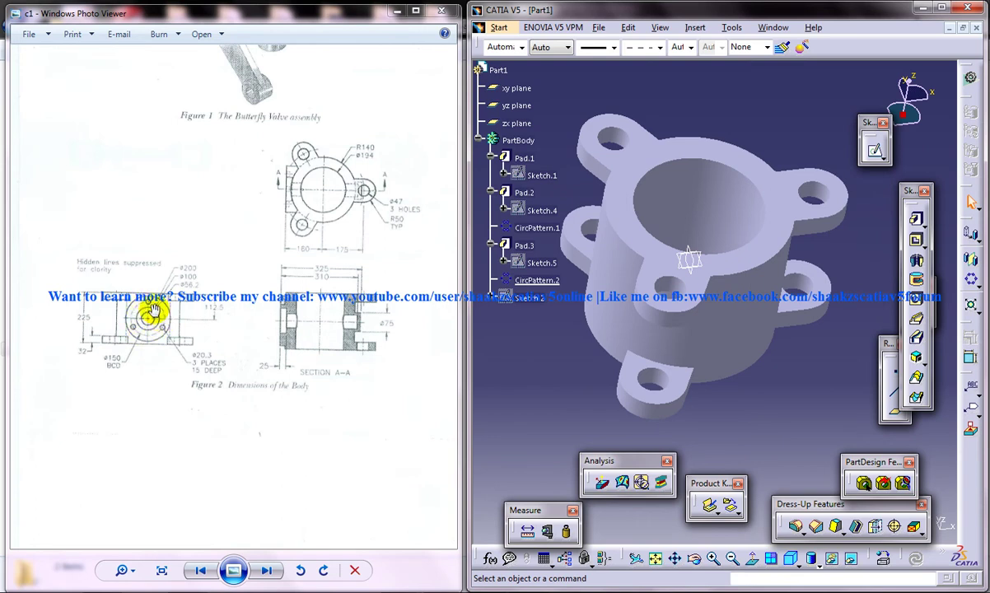
middle_drag(579, 351, 789, 255)
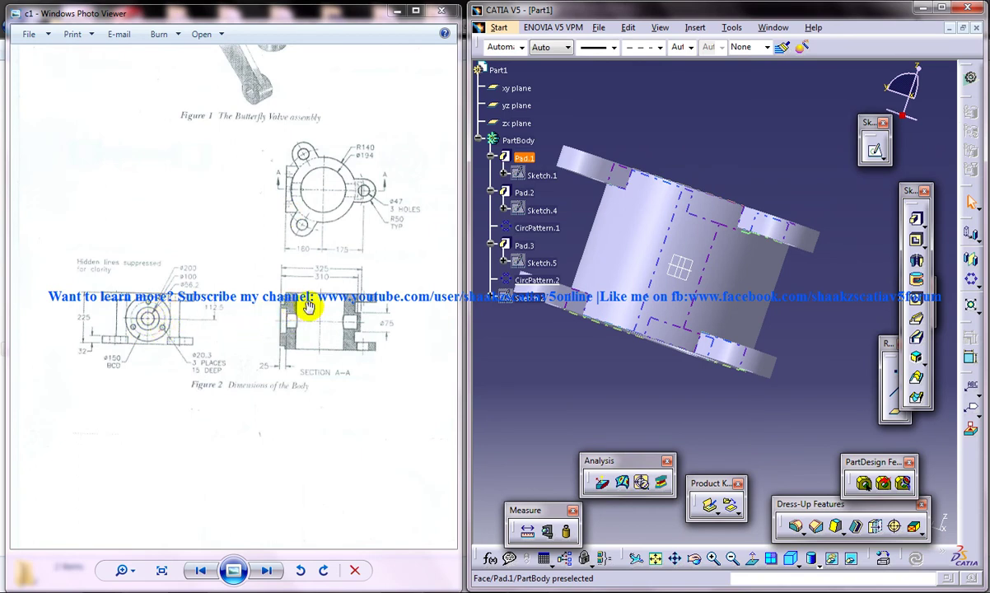
Create a reference plane offset 160 mm from the yz plane in the reversed direction.
middle_drag(689, 232, 663, 280)
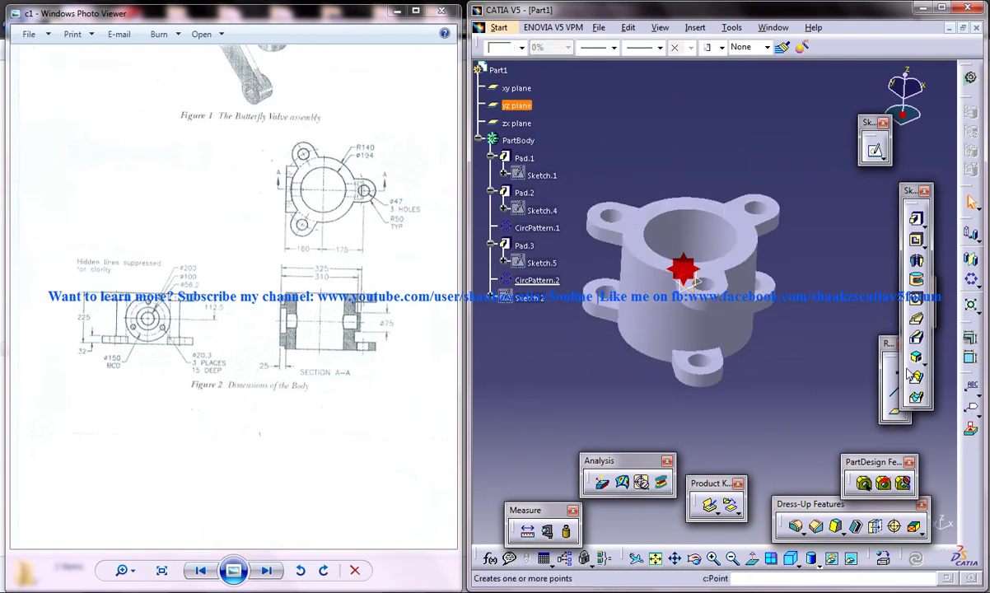
click(894, 409)
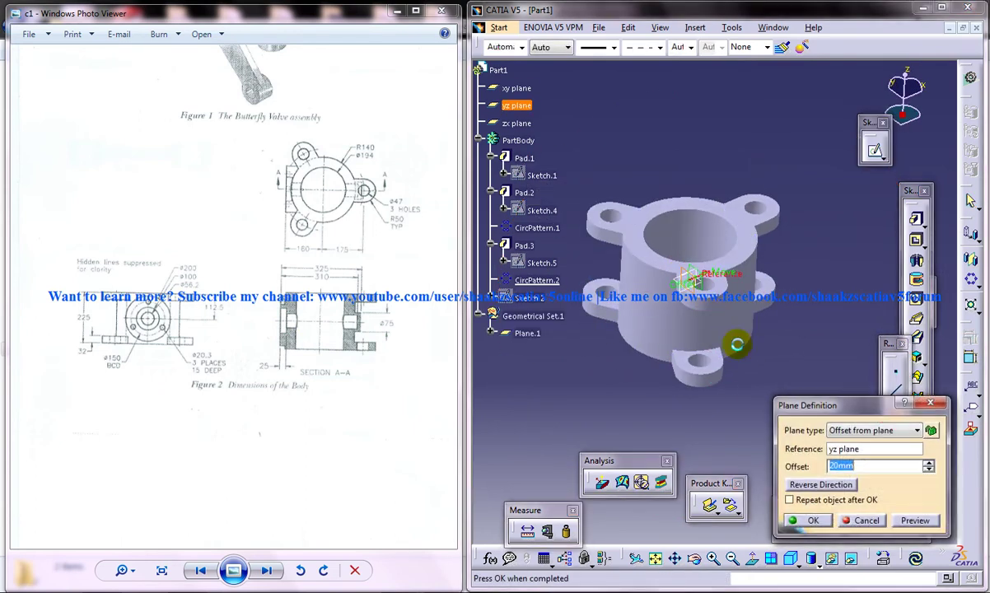
click(832, 484)
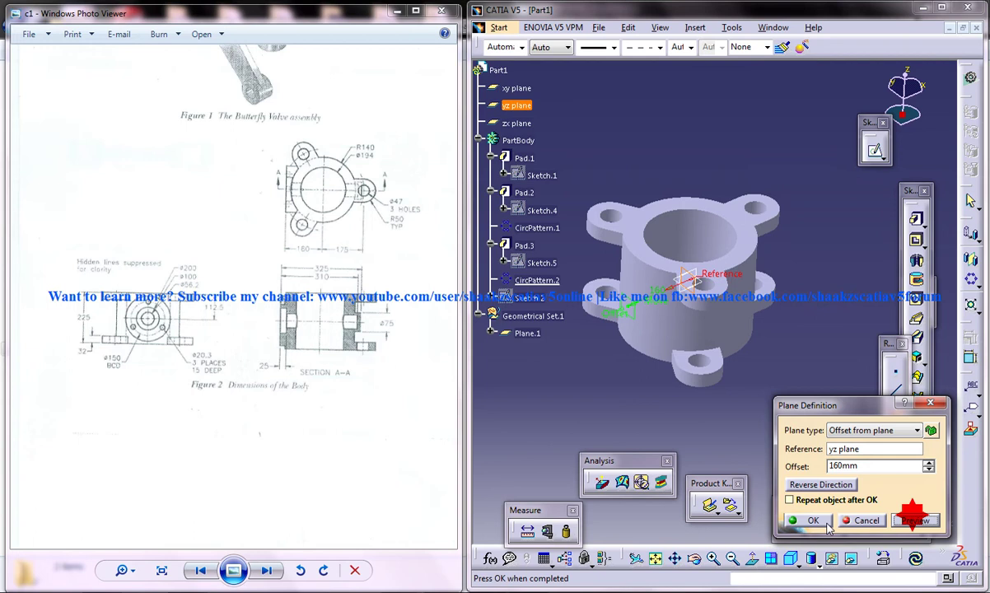
Start a sketch on the offset plane and flip the view to face it from the opposite side.
middle_drag(758, 395, 720, 419)
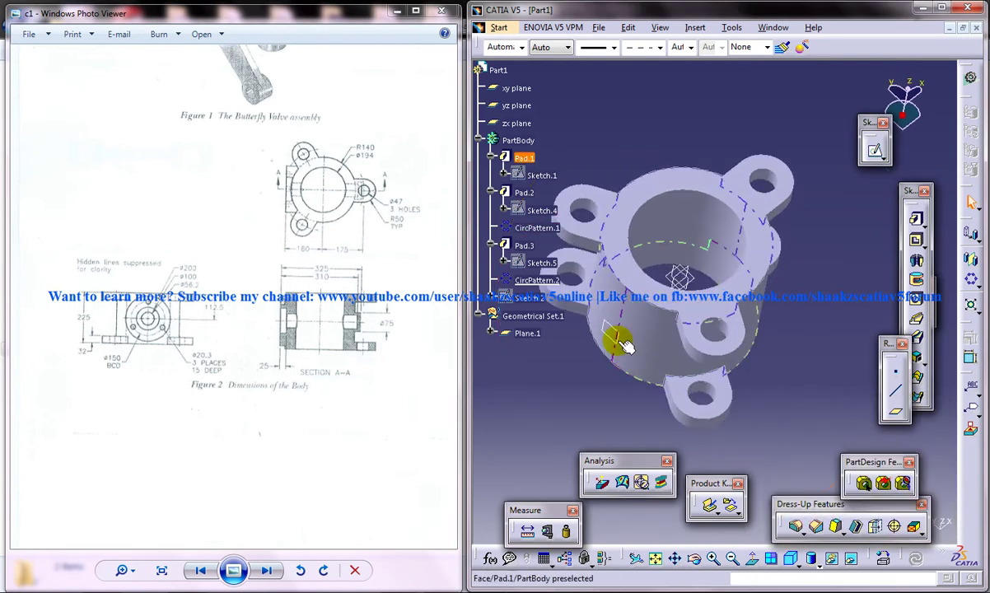
click(616, 338)
middle_drag(729, 327, 857, 231)
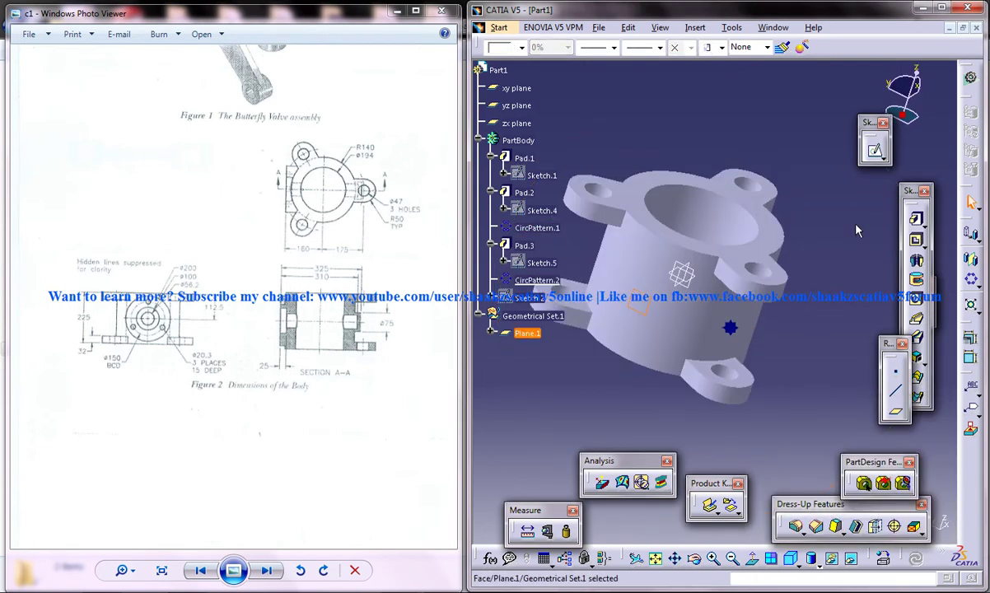
click(878, 150)
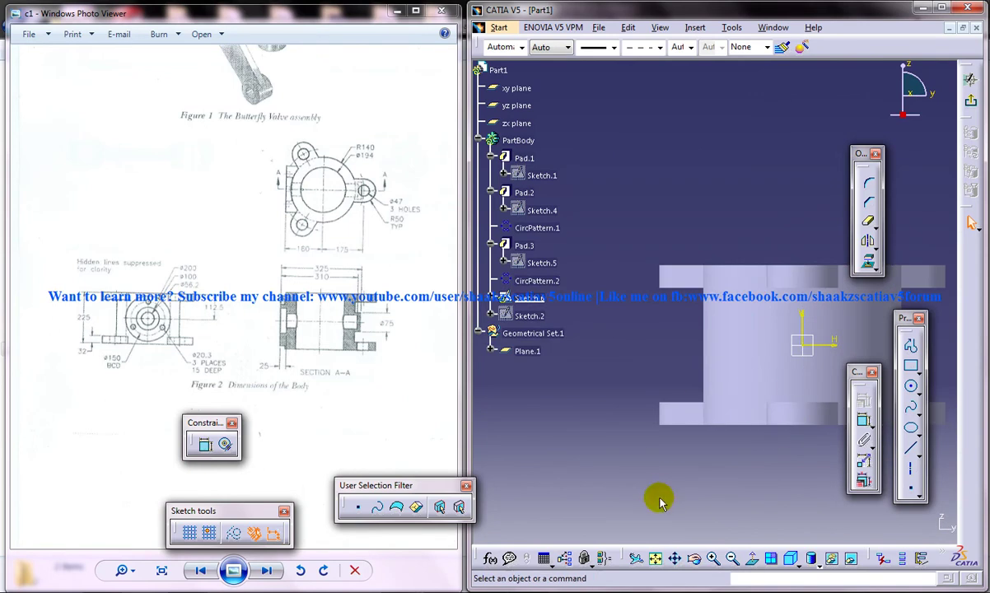
click(752, 559)
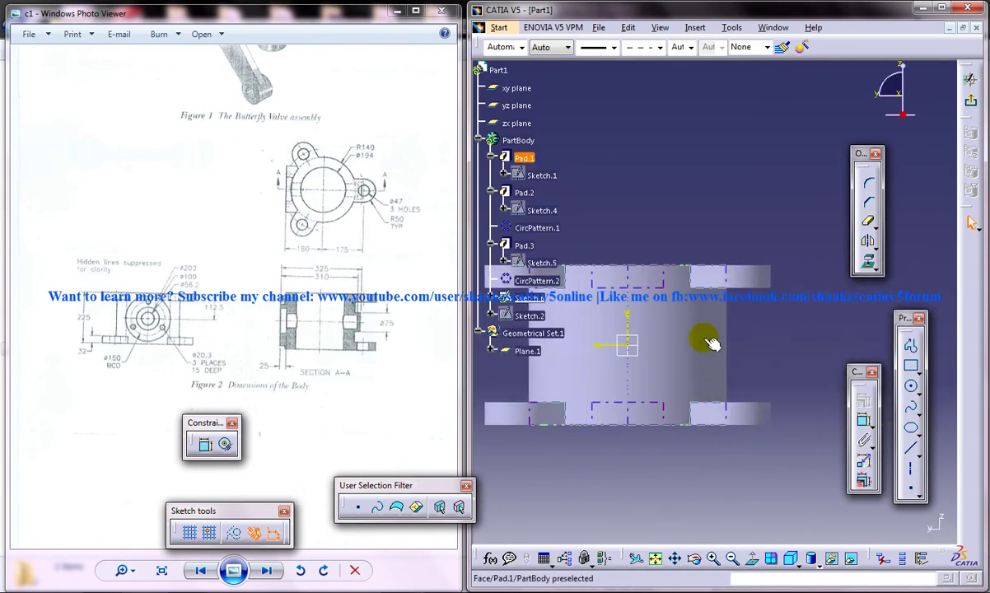
mouse_move(705, 339)
middle_down()
mouse_move(719, 307)
mouse_move(756, 276)
middle_up()
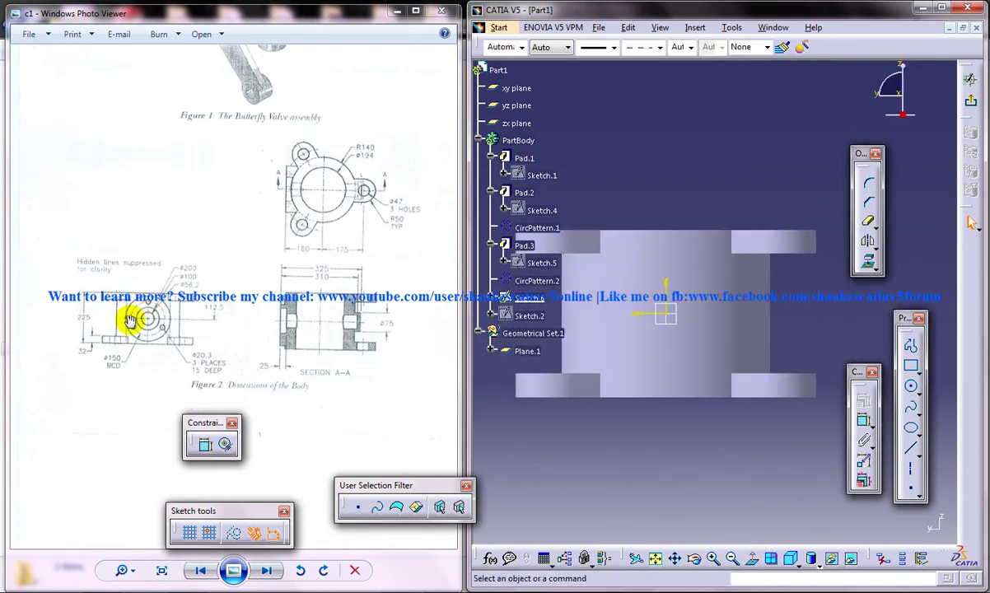
scroll(130, 319, up, 5)
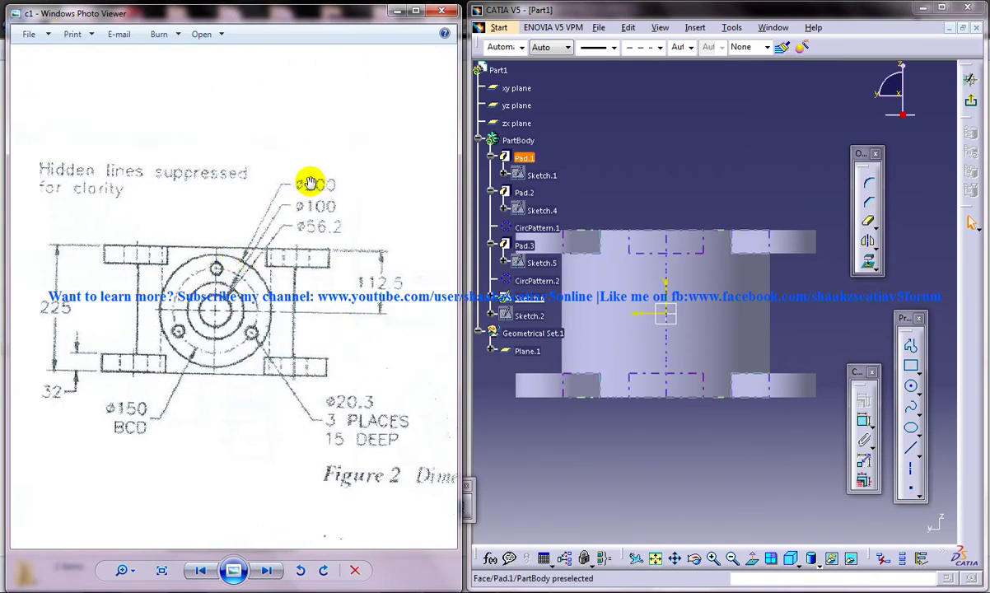
Sketch a circle centred on the origin and constrain its radius to 100 mm.
click(909, 392)
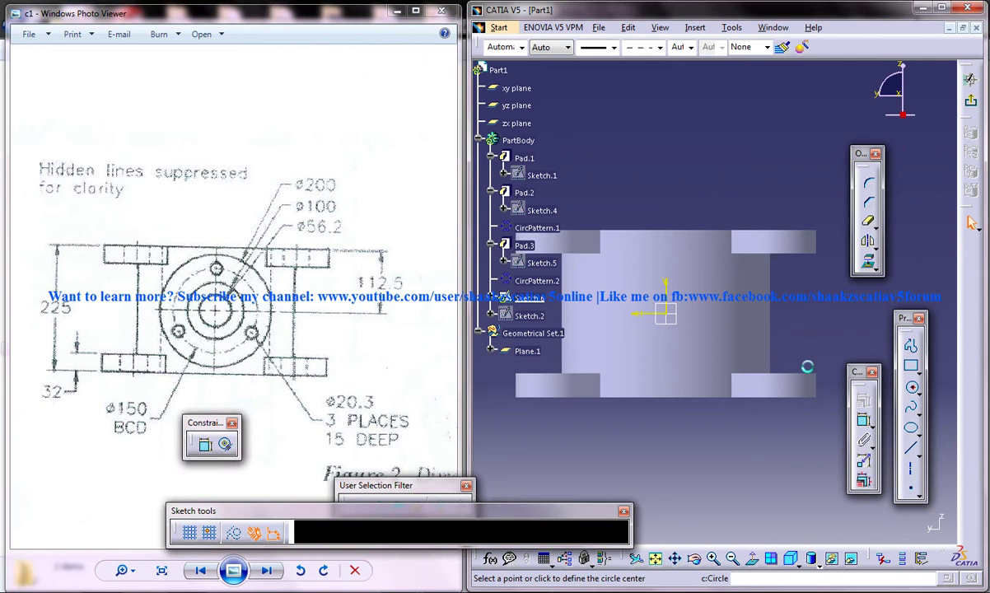
click(666, 314)
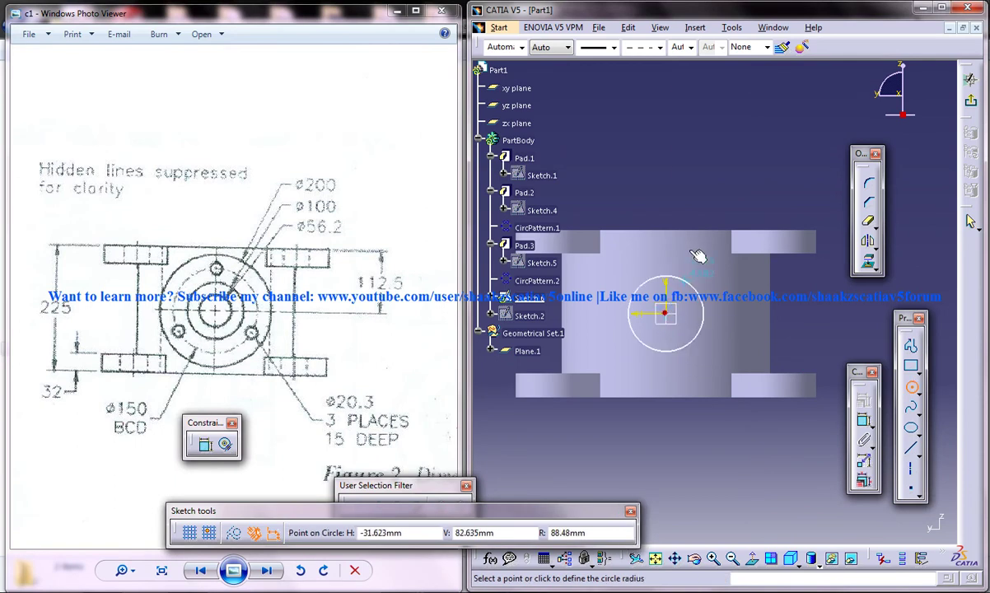
click(727, 313)
click(864, 419)
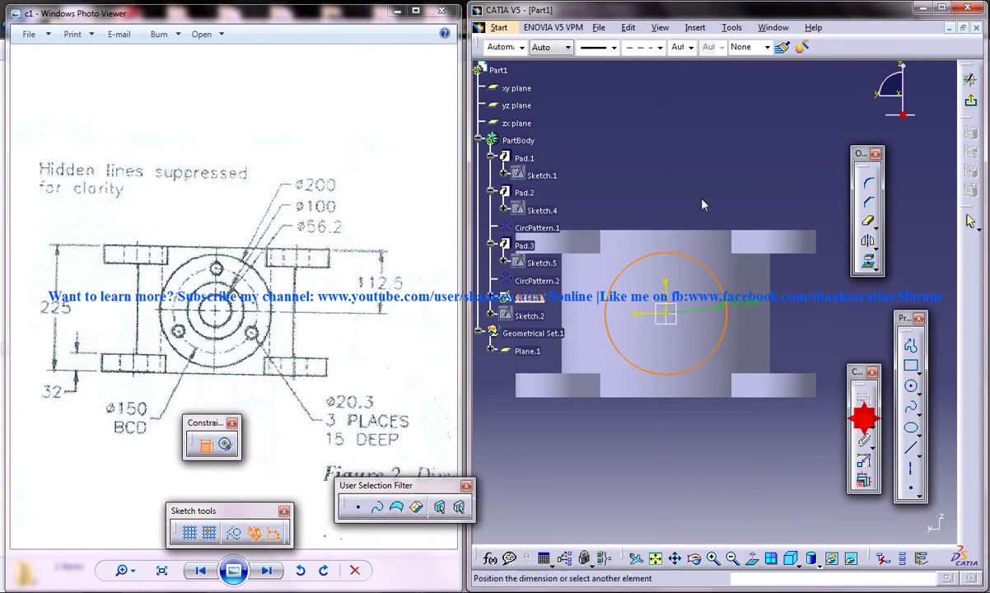
click(706, 189)
double_click(707, 189)
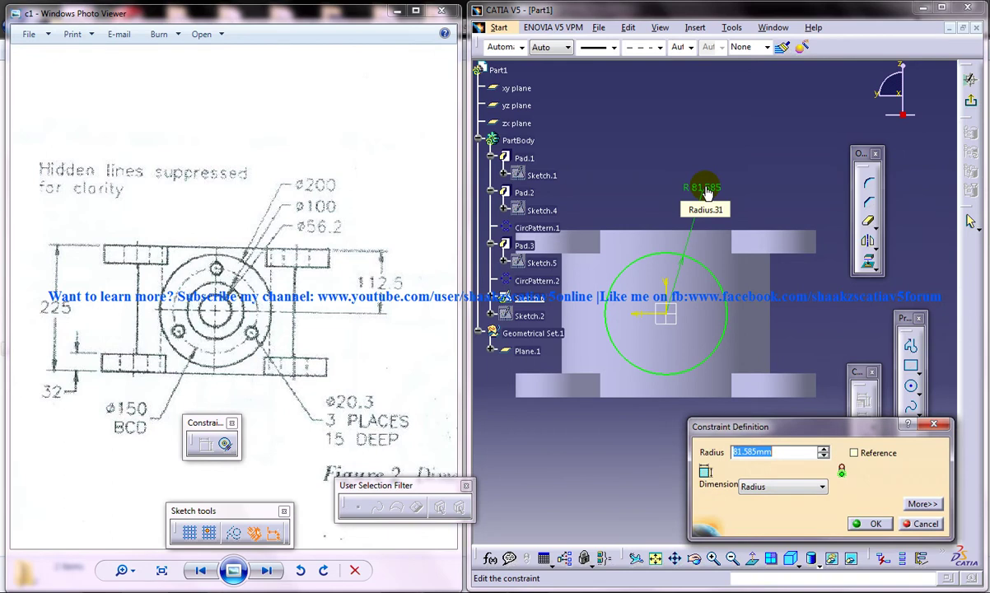
text(100)
key(Return)
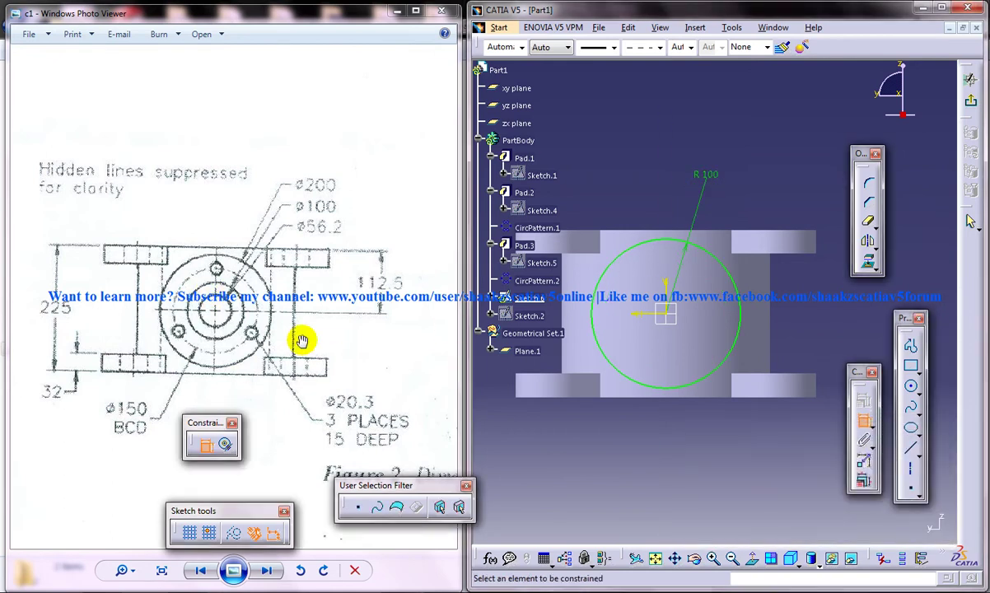
Exit the sketch and pad the circle with the Up to next limit to form the round side flange.
click(969, 100)
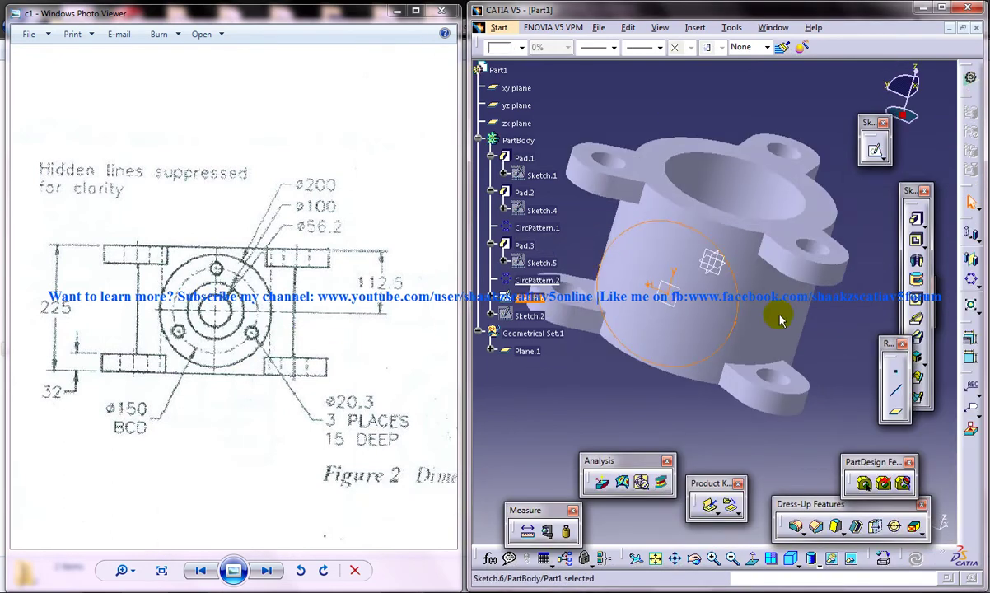
click(917, 218)
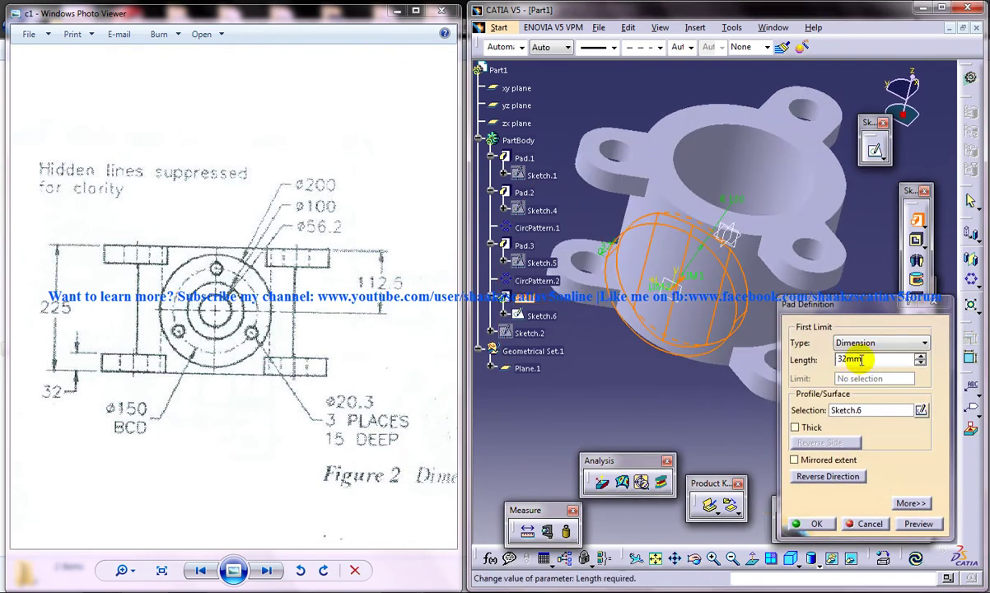
click(864, 342)
click(861, 367)
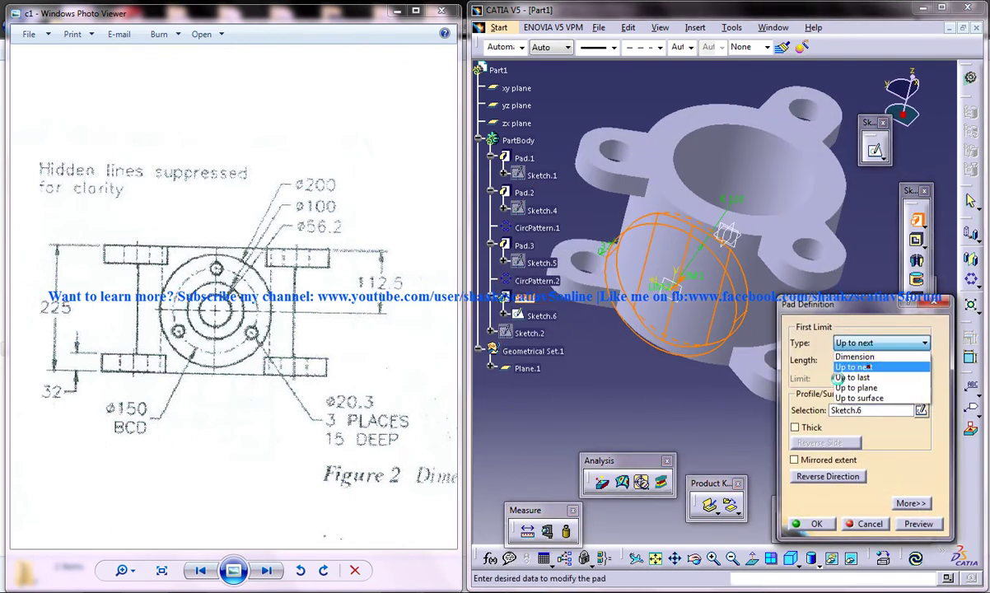
click(818, 524)
middle_drag(665, 401, 667, 404)
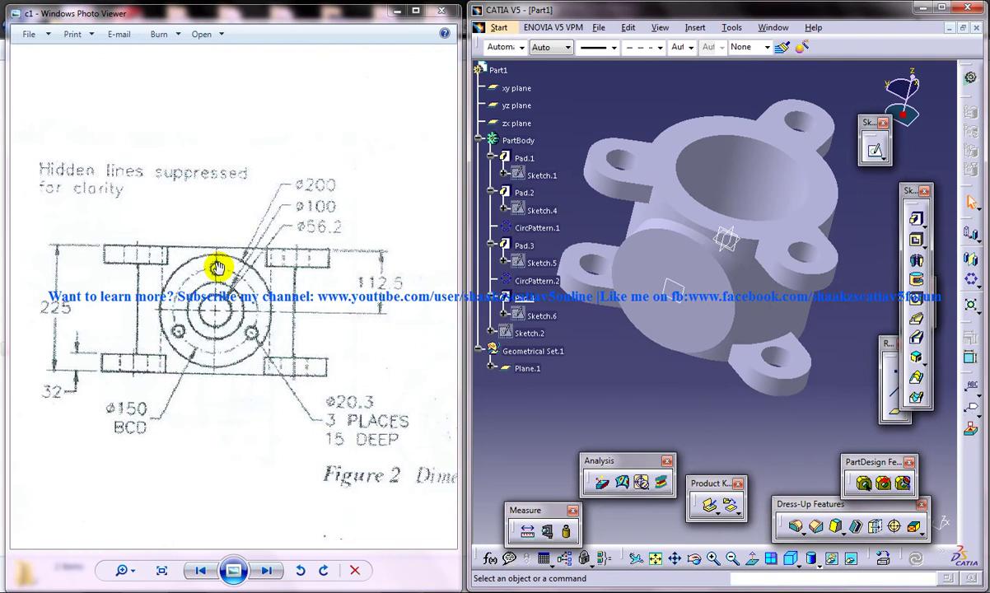
Start a sketch on the round flange's face and draw a construction circle about 131 mm in diameter centred on the origin.
click(669, 275)
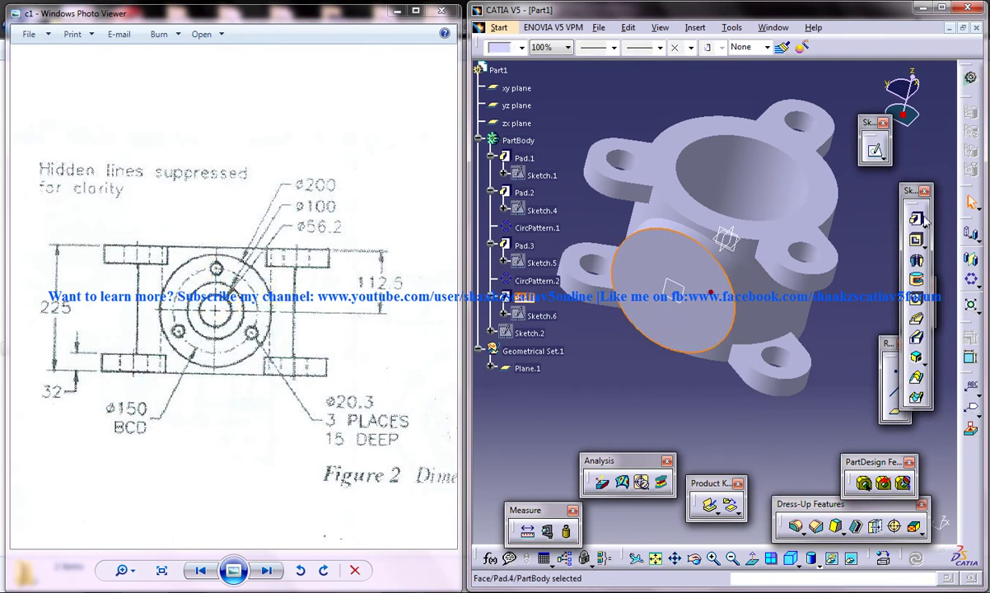
click(874, 147)
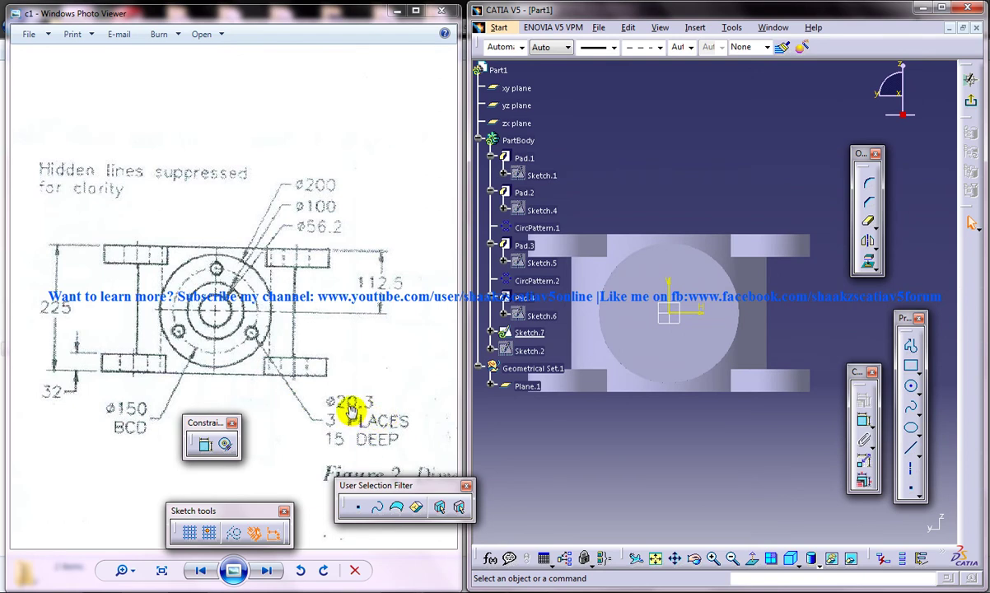
click(911, 385)
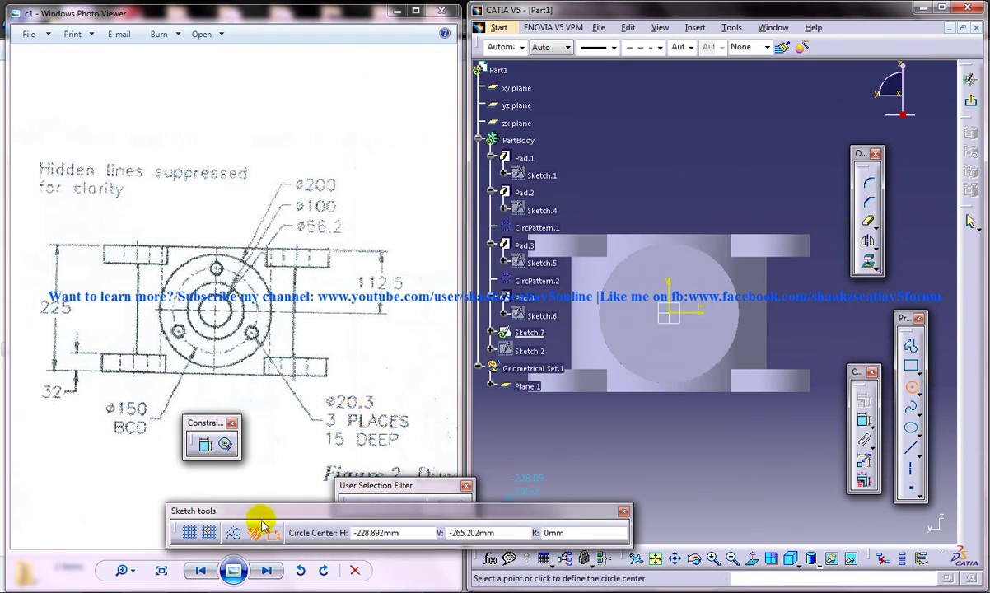
click(669, 313)
click(699, 277)
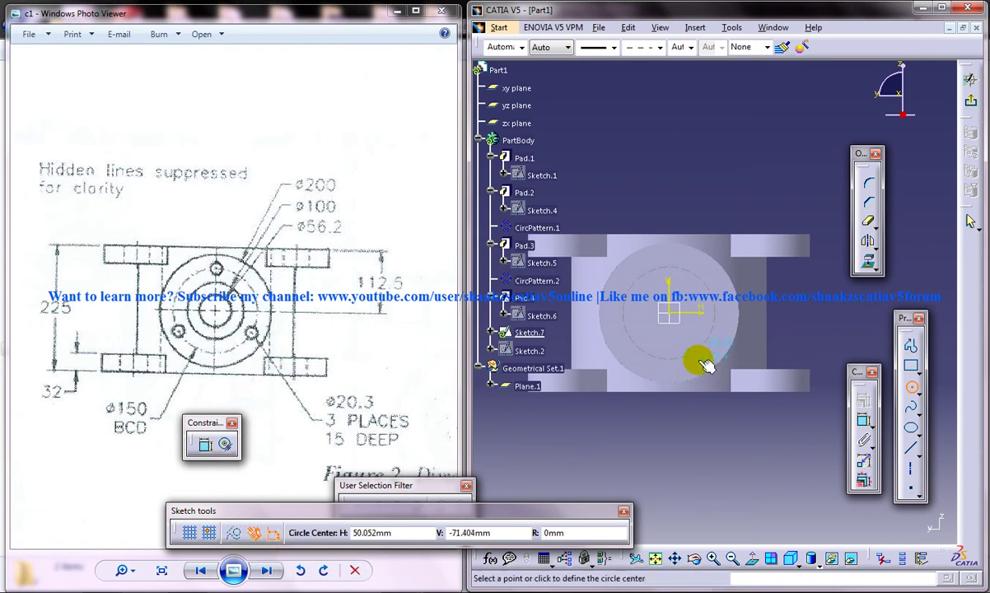
Draw a small circle about 34 mm in diameter centred where the construction circle crosses the vertical axis above the origin.
click(669, 266)
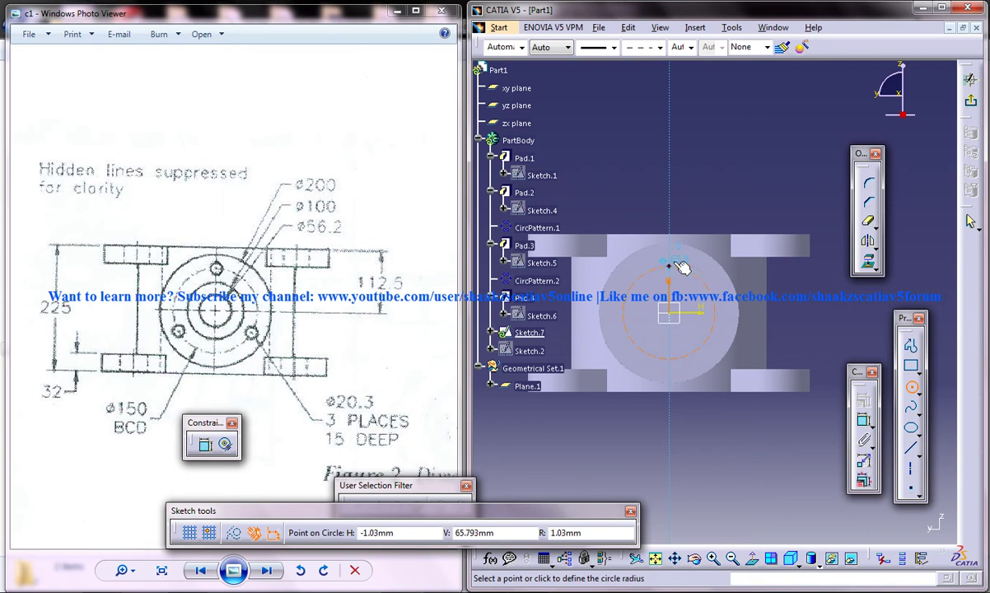
click(677, 256)
middle_drag(713, 305, 720, 293)
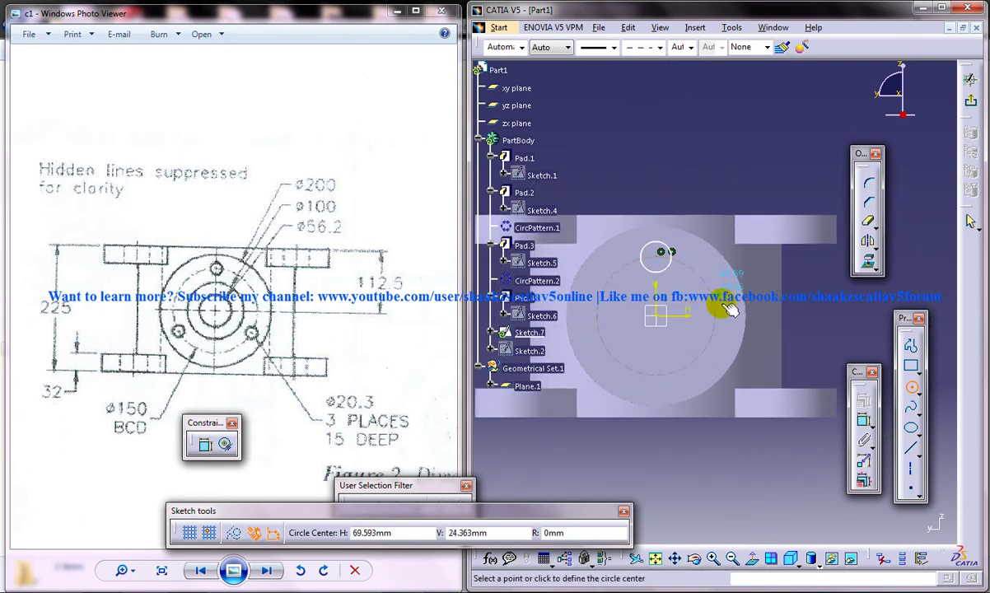
Dimension the small circle as a diameter and set it to 20.3 mm.
click(863, 420)
click(663, 245)
click(685, 183)
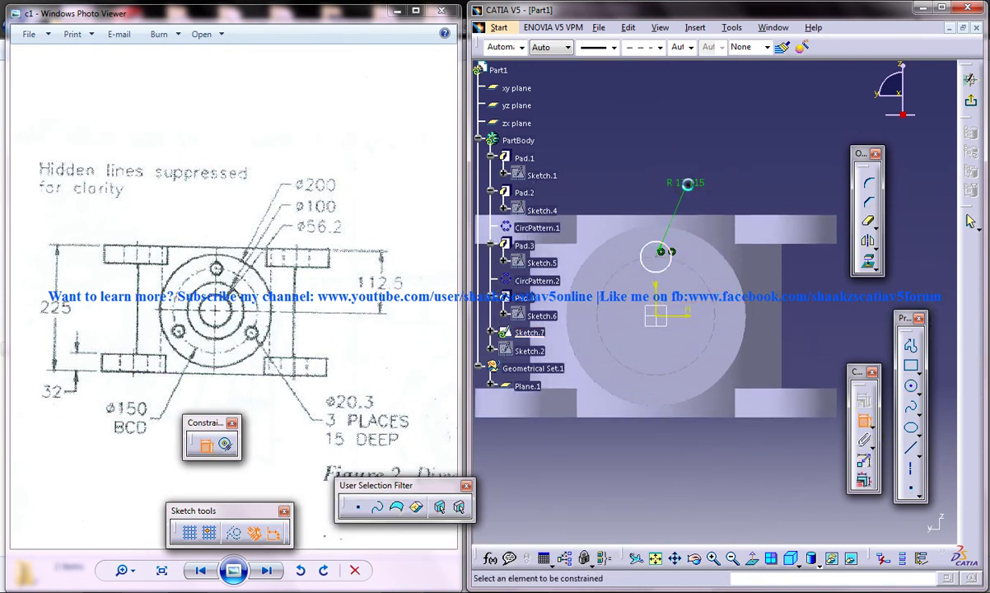
double_click(685, 185)
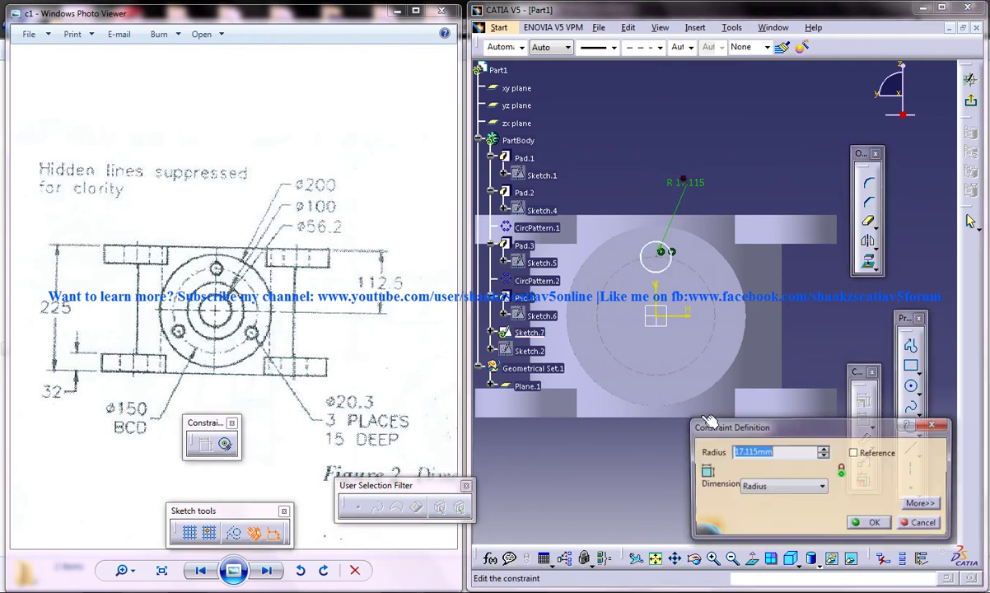
click(807, 482)
click(769, 511)
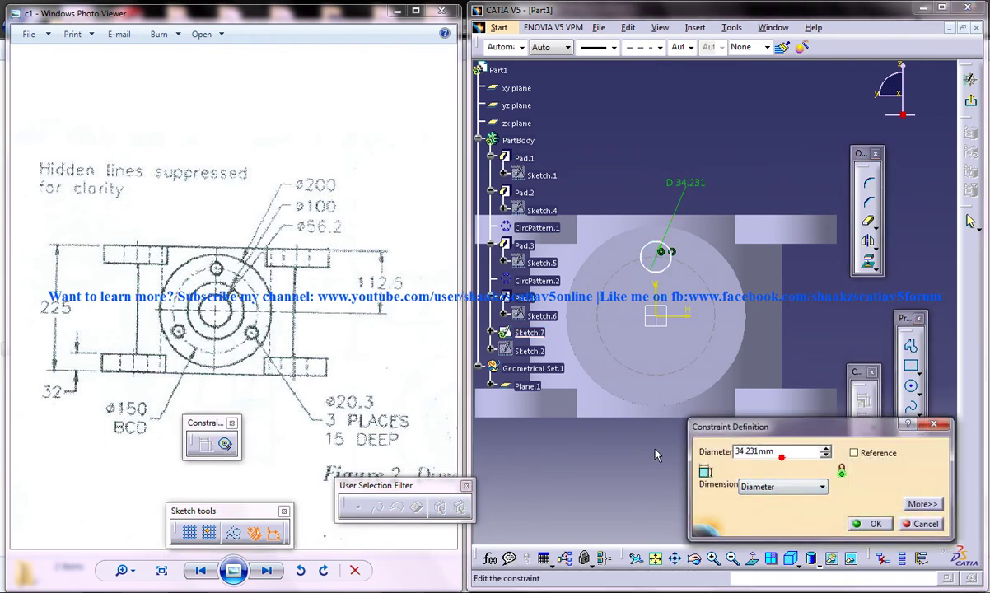
drag(787, 454, 647, 451)
text(20.3)
key(Return)
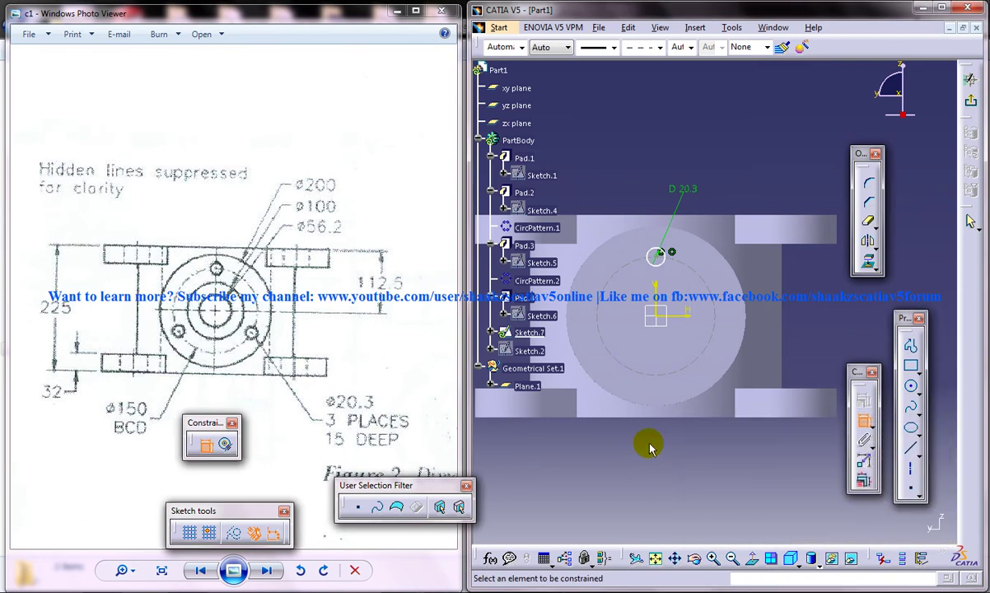
Dimension the construction circle as a diameter, set it to 150 mm, and exit the sketch.
click(695, 271)
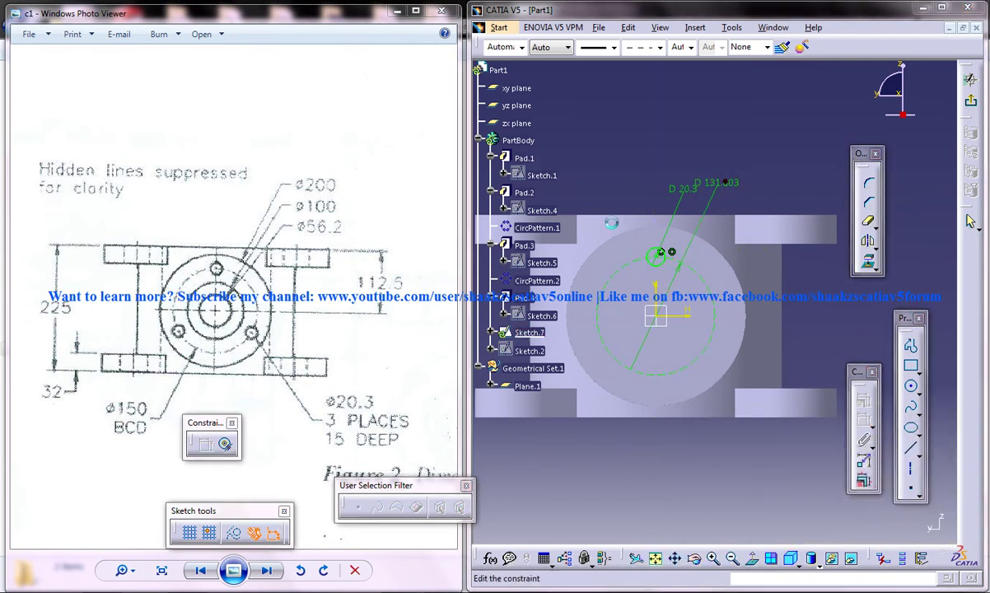
double_click(713, 189)
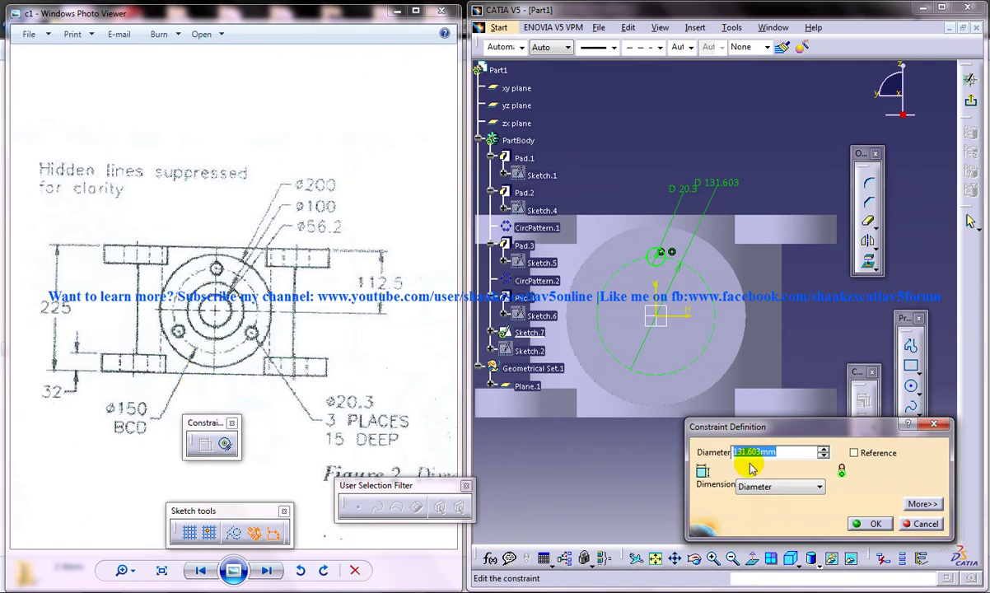
key(Return)
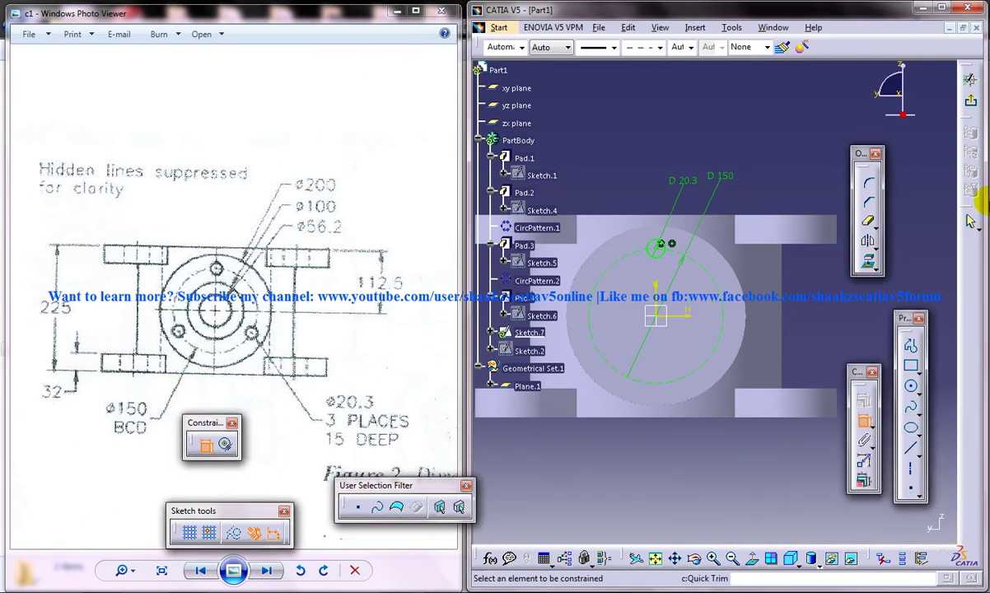
click(971, 101)
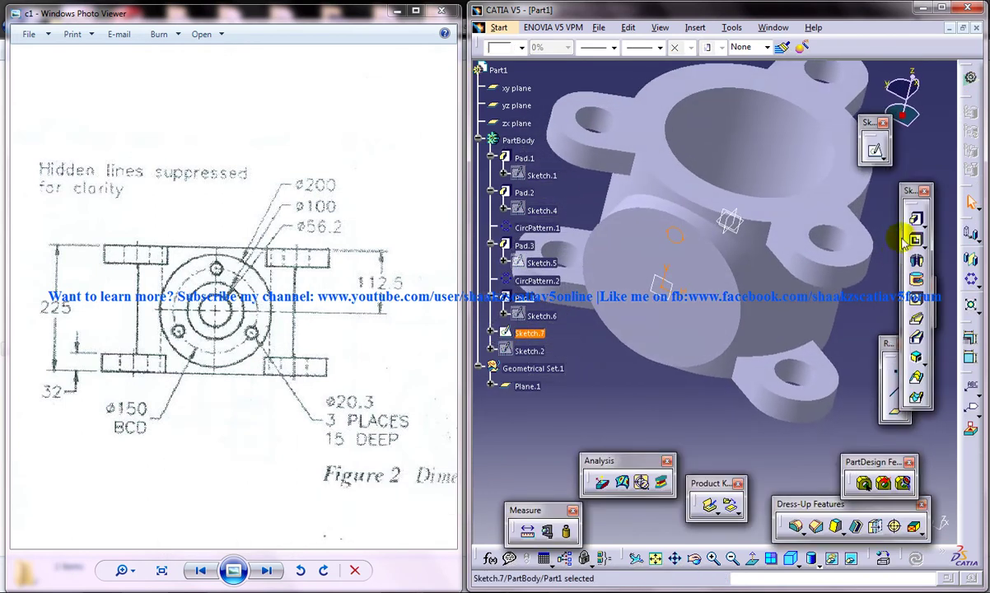
Pocket the 20.3 mm circle 15 mm deep into the round flange.
click(914, 240)
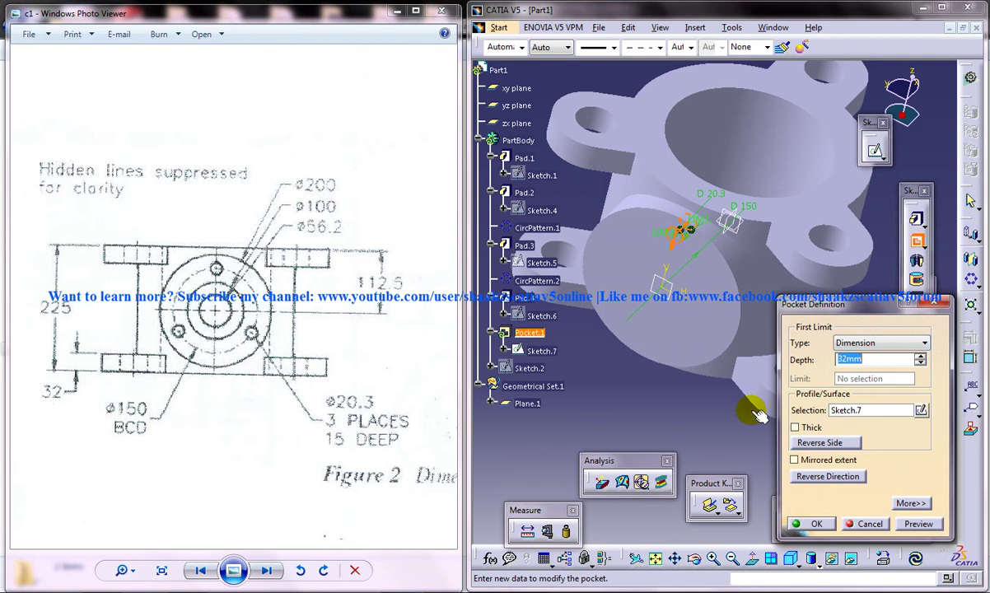
click(919, 524)
click(810, 524)
click(651, 402)
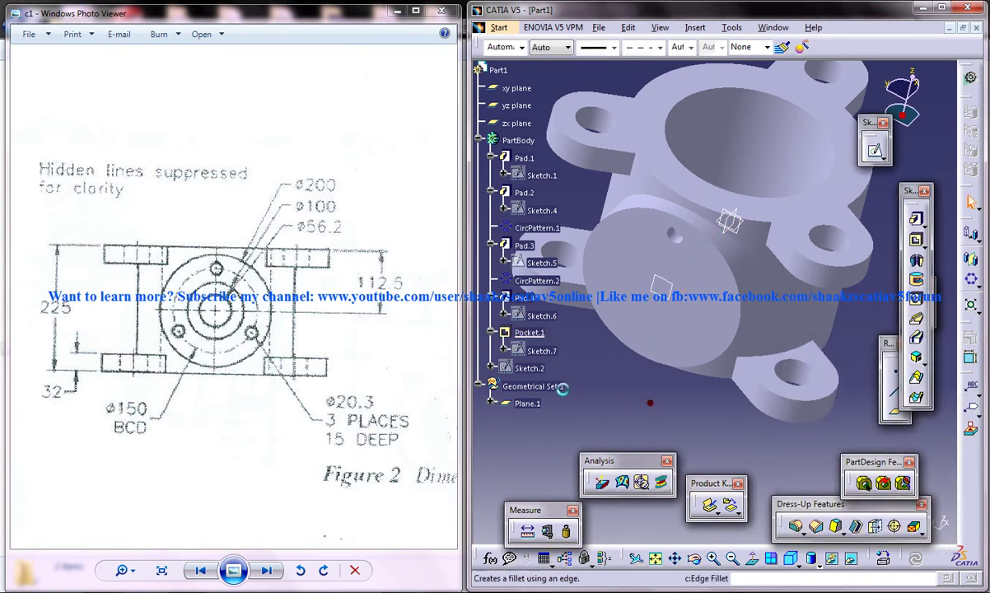
Create a circular pattern of the small hole as a complete crown with 3 instances, using the round flange's face as reference.
click(531, 334)
click(696, 27)
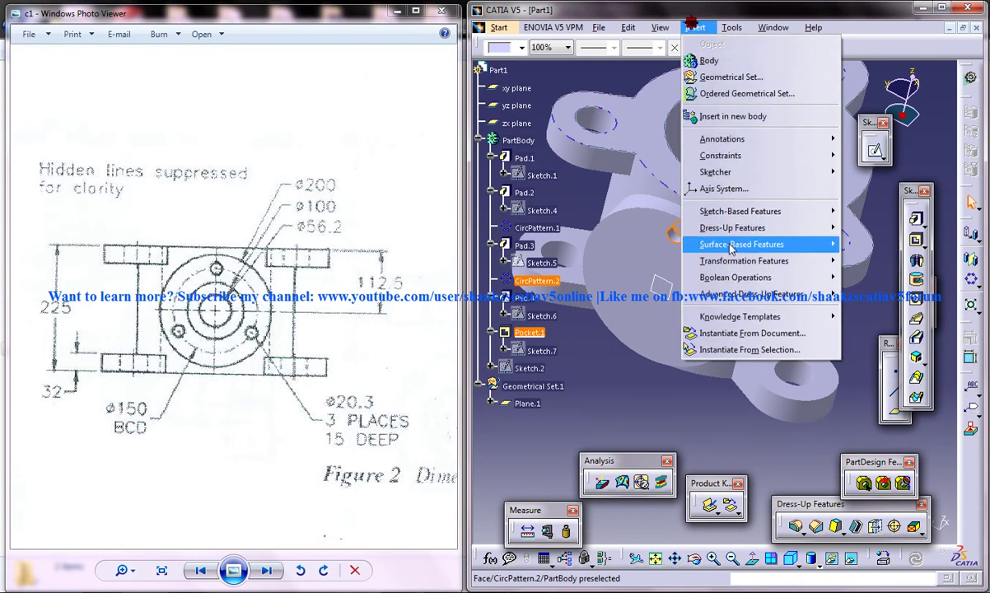
mouse_move(744, 262)
click(877, 366)
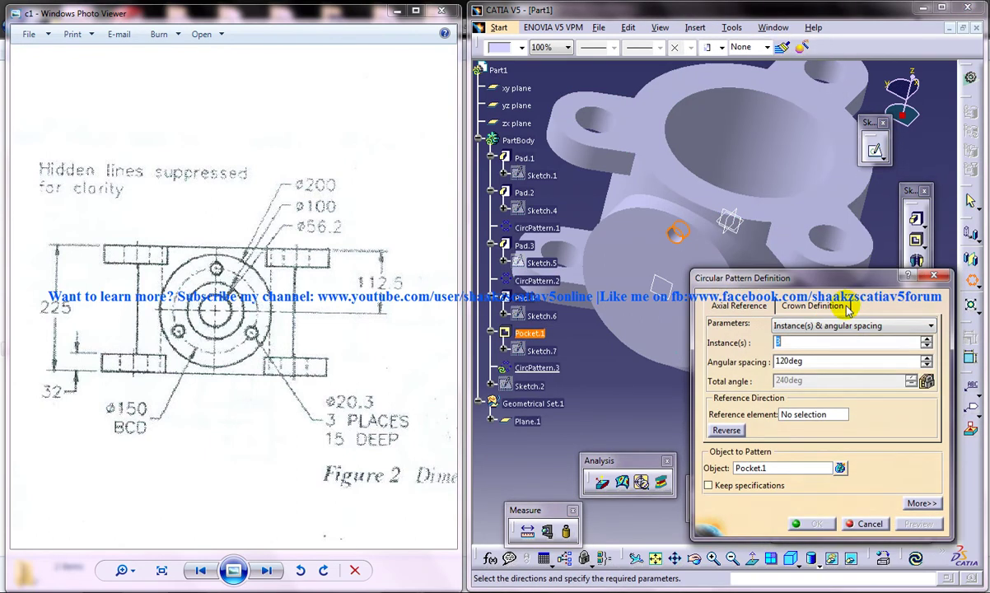
click(827, 326)
click(787, 374)
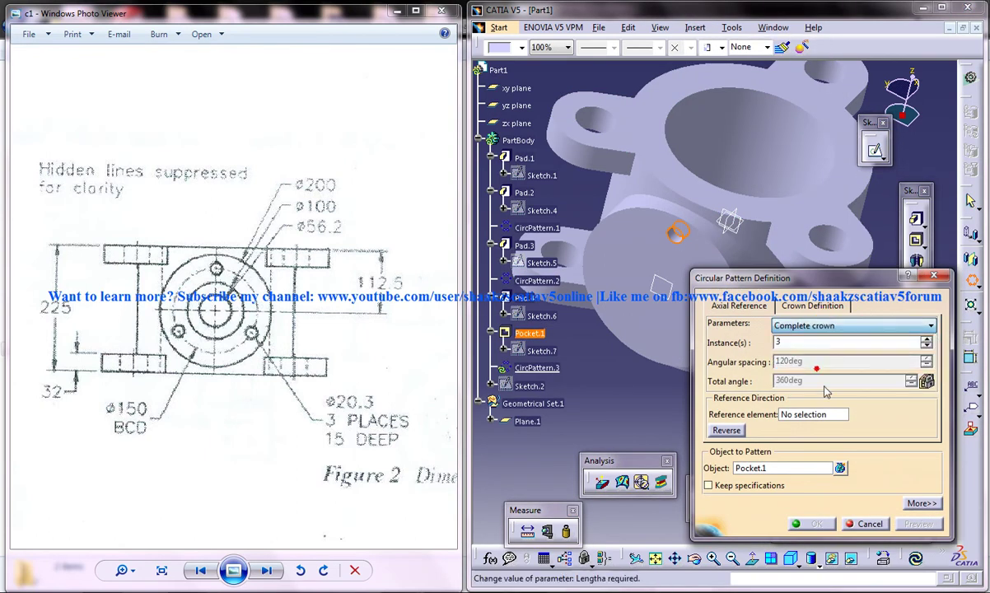
click(797, 414)
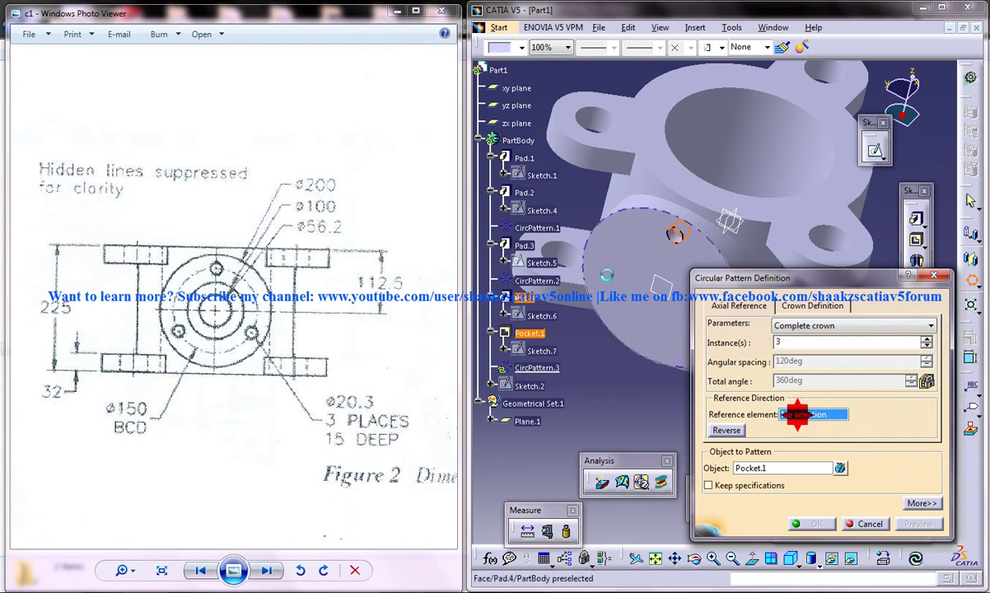
click(680, 283)
middle_drag(695, 296, 634, 261)
click(823, 522)
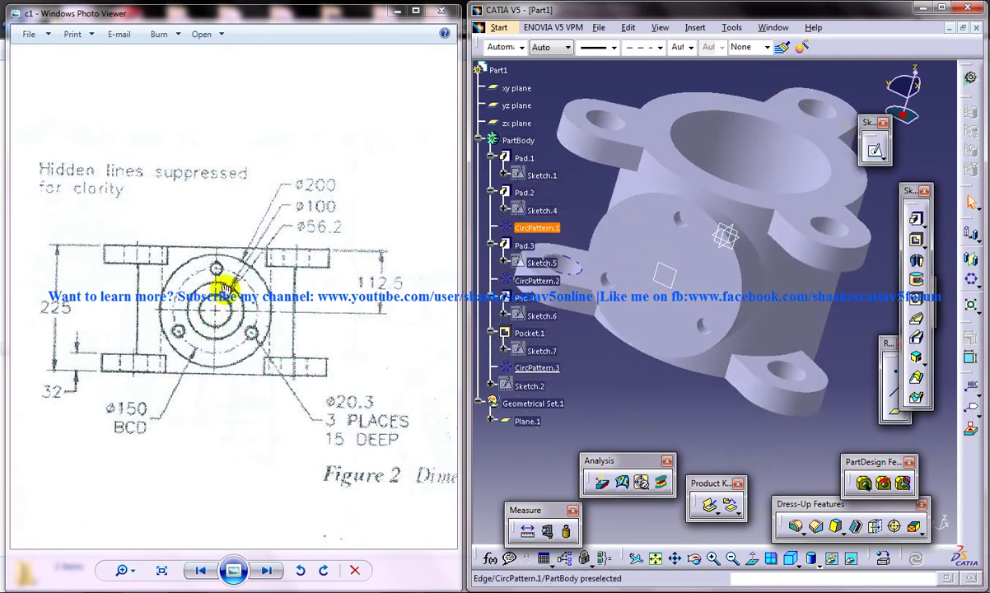
Examine the drawing's side view and Section A-A for the dimensions and depth of the flange's central bore.
scroll(286, 286, down, 3)
drag(315, 290, 272, 306)
scroll(210, 319, up, 2)
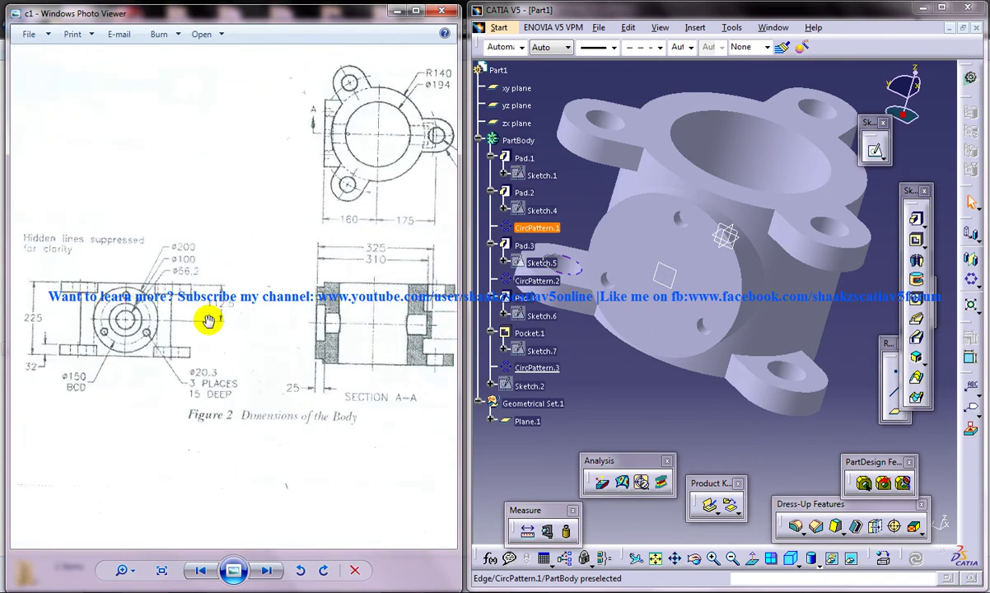
scroll(138, 313, up, 2)
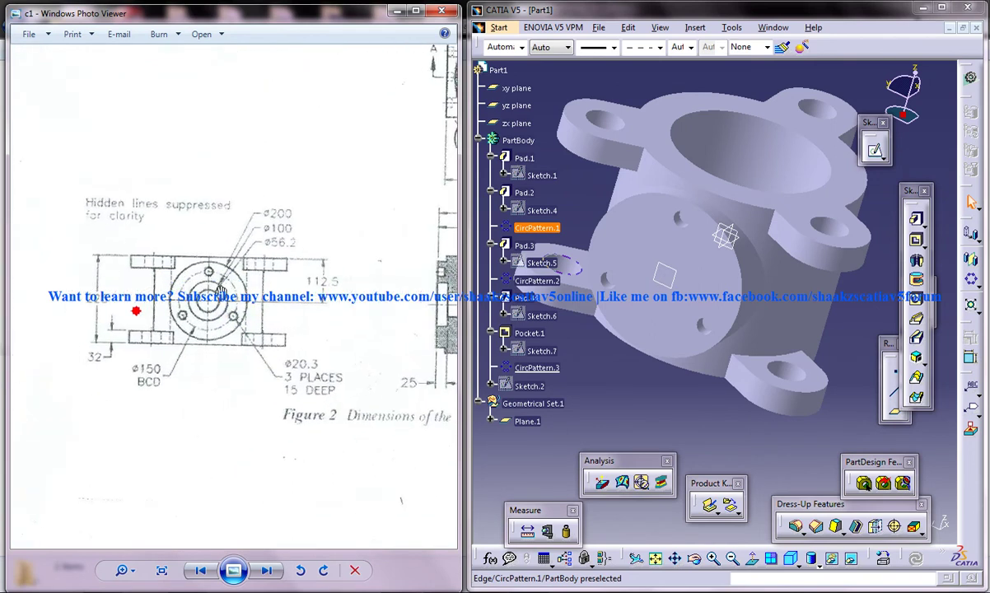
drag(137, 313, 218, 288)
scroll(366, 229, down, 4)
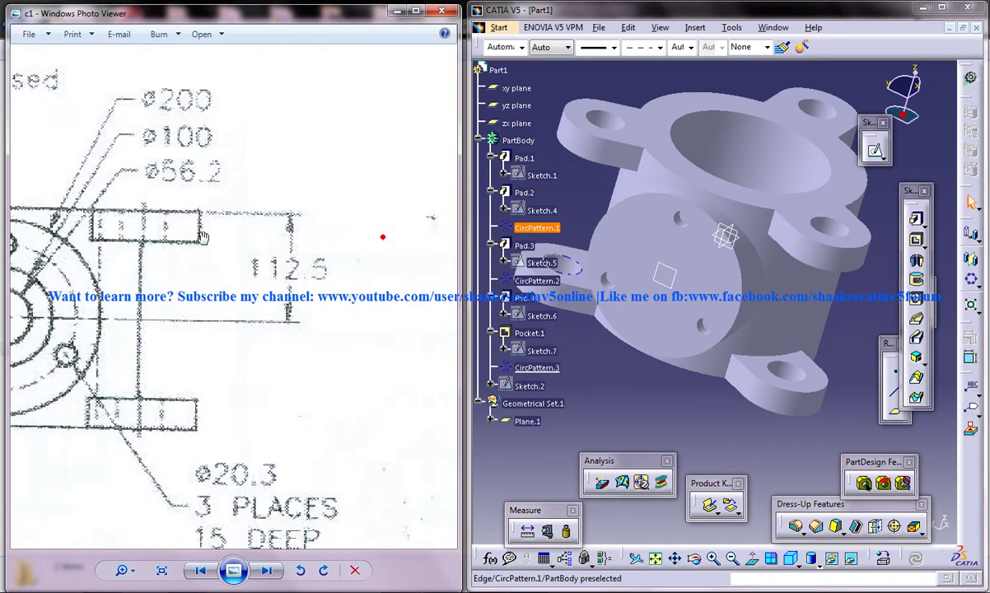
scroll(306, 265, up, 3)
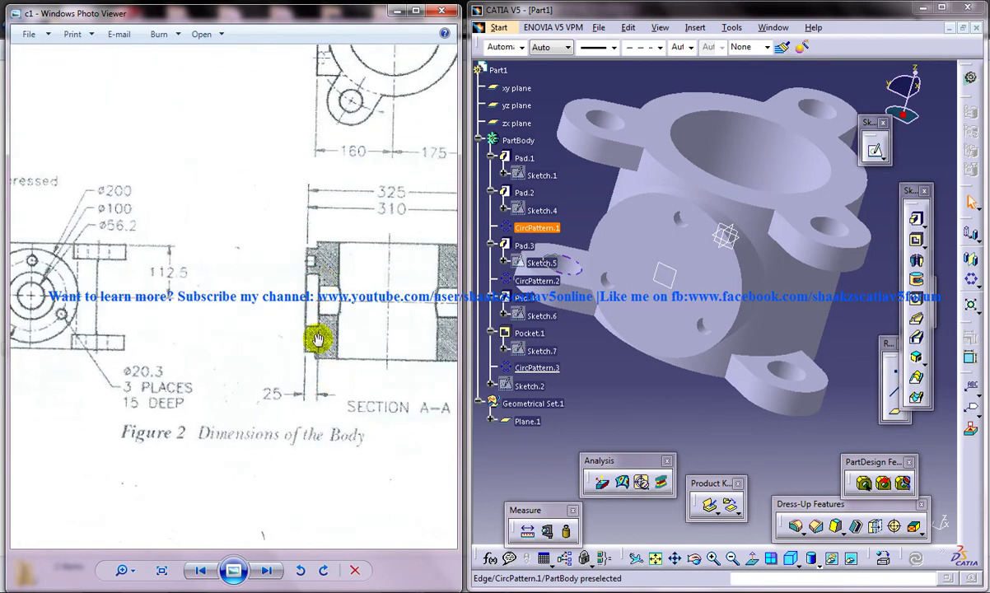
Start a sketch on the round flange's face, view it from the flange side, and draw a circle about 99 mm in diameter centred on the origin.
click(665, 274)
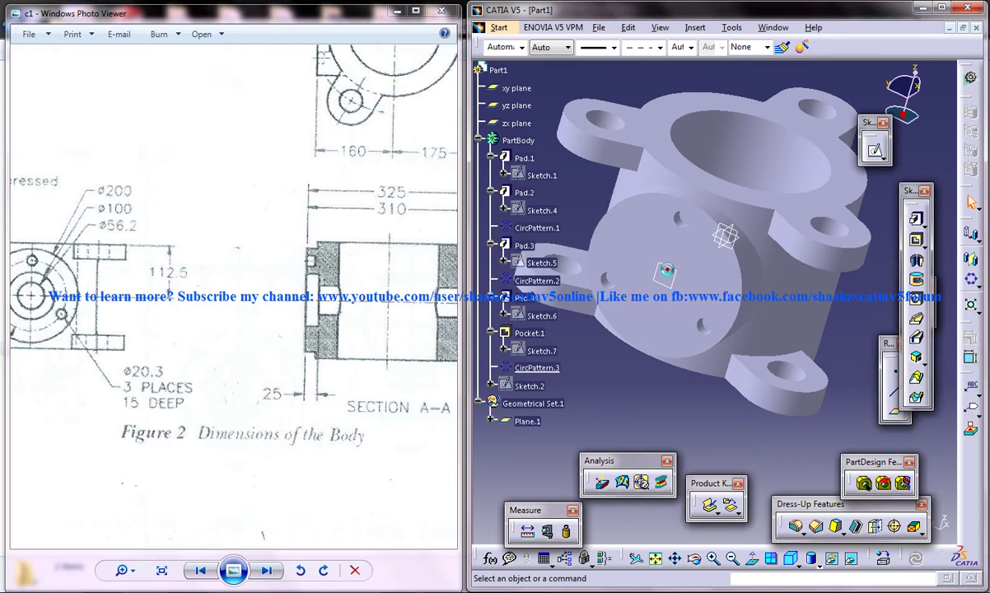
click(875, 149)
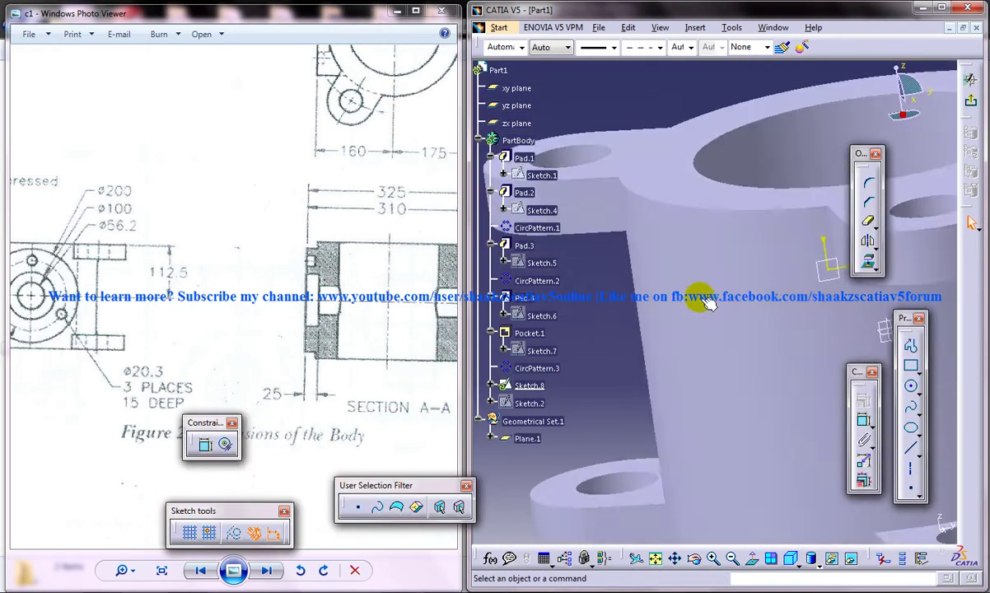
click(751, 559)
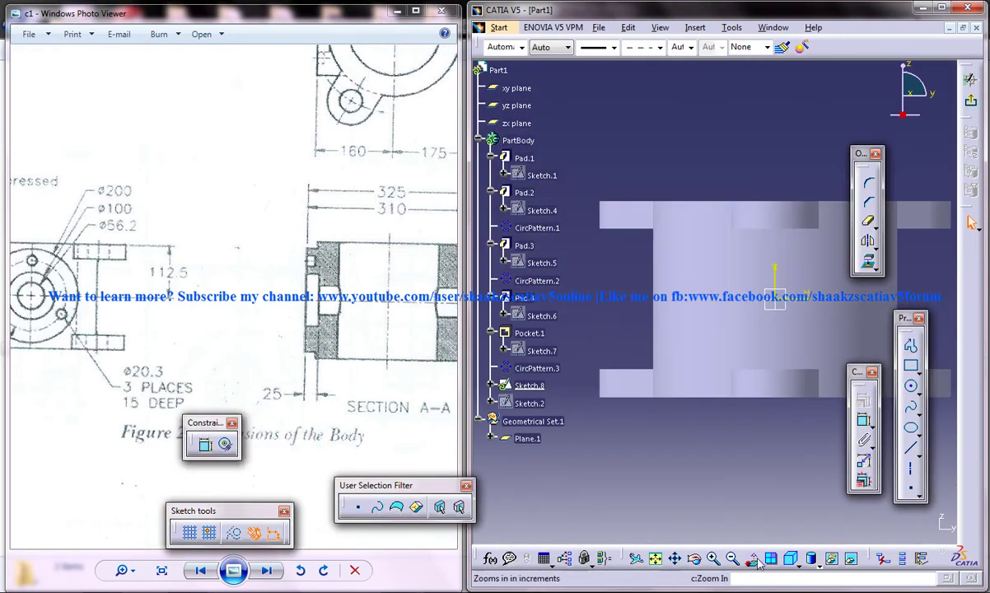
click(911, 389)
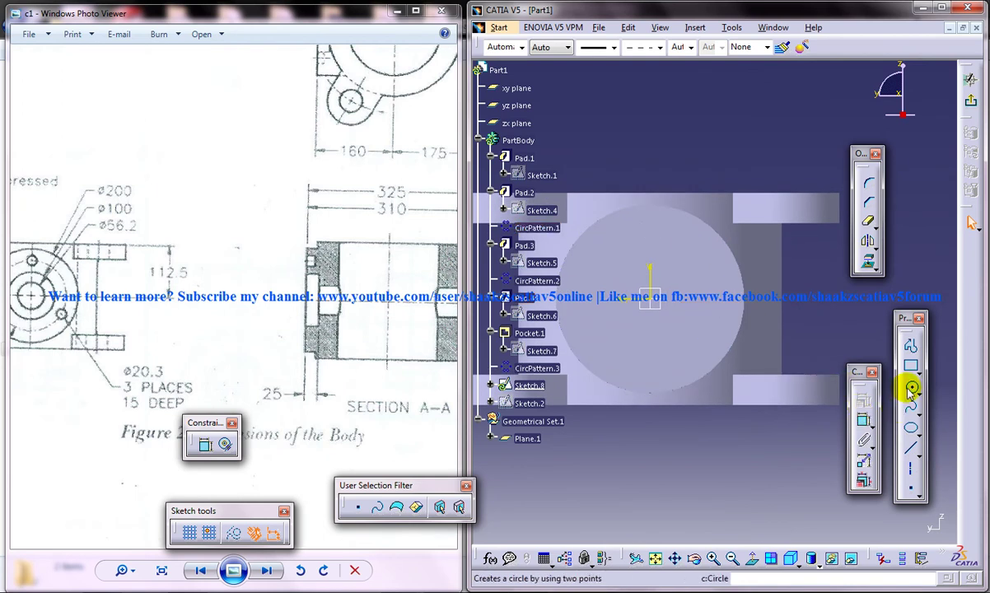
click(650, 298)
click(691, 275)
Dimension the central circle as a diameter, set it to 100 mm, and exit the sketch.
click(865, 419)
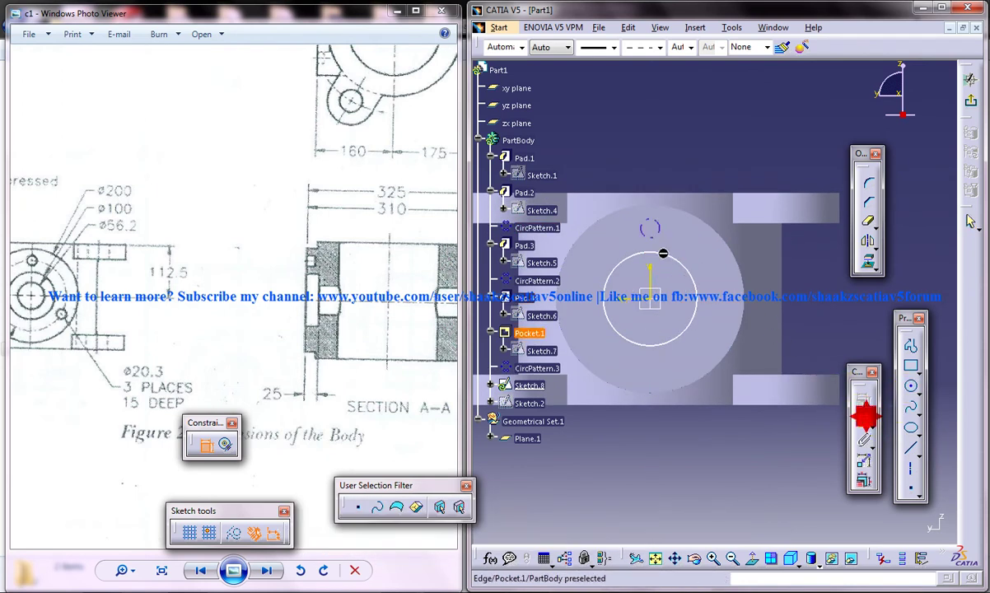
click(685, 261)
double_click(765, 160)
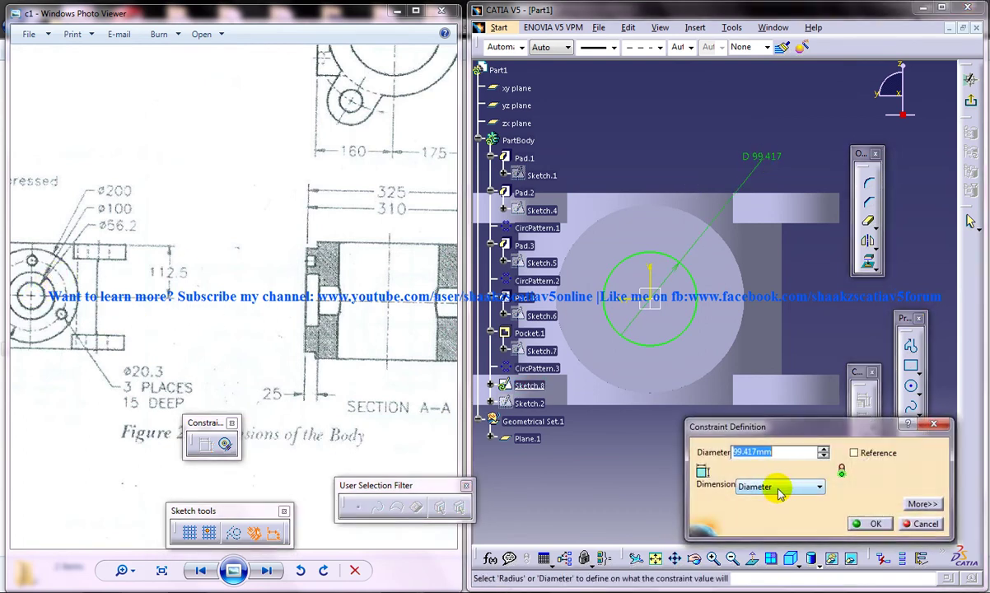
click(848, 525)
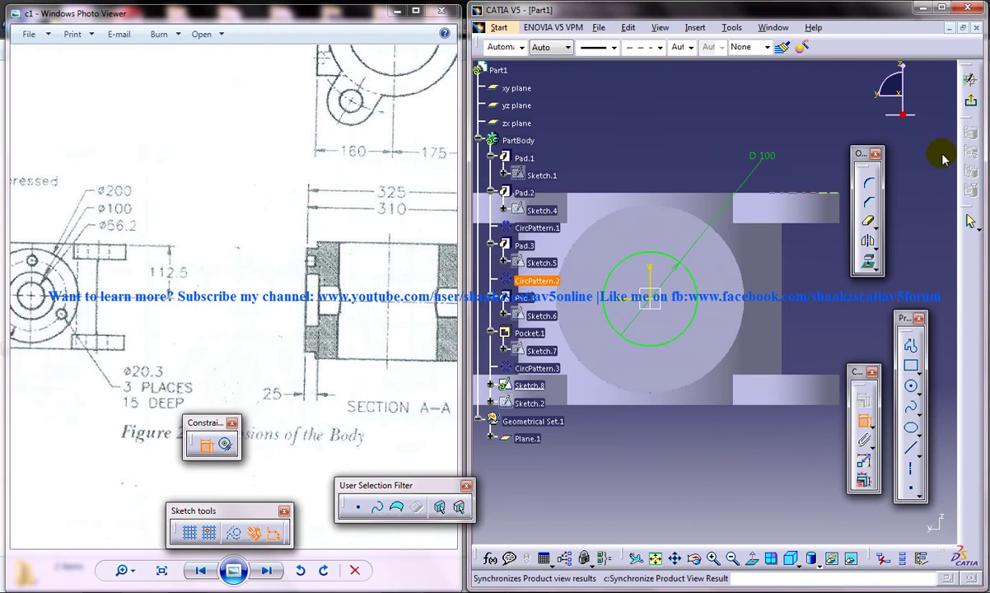
click(972, 79)
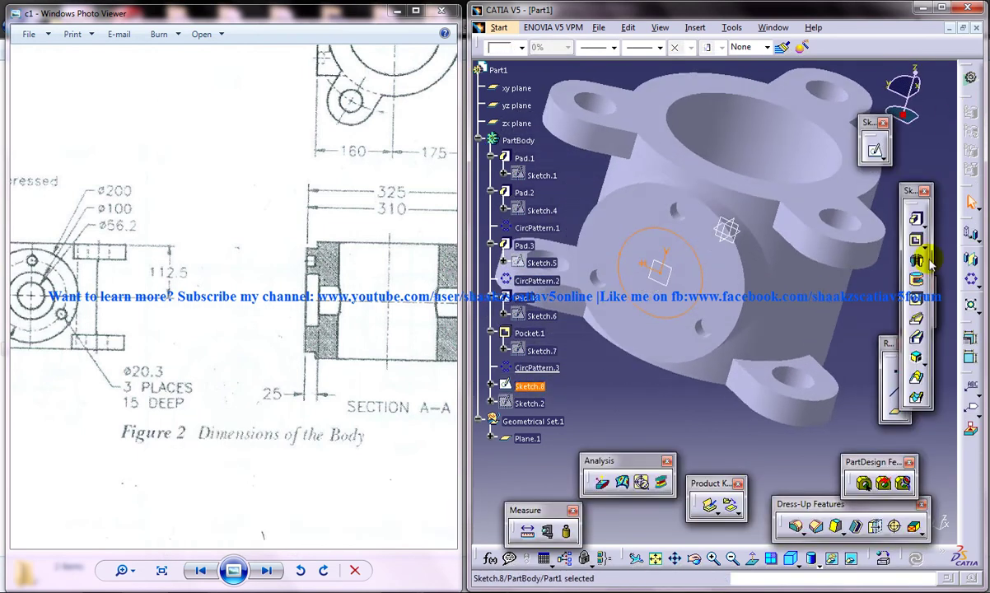
Try to pocket the 100 mm circle 25 mm deep into the round flange.
click(904, 242)
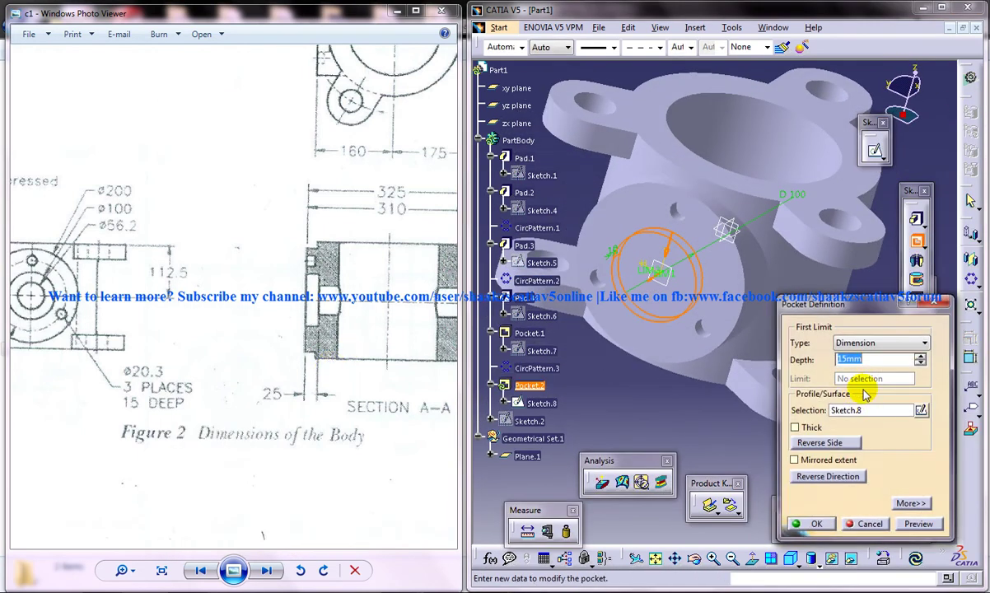
click(811, 523)
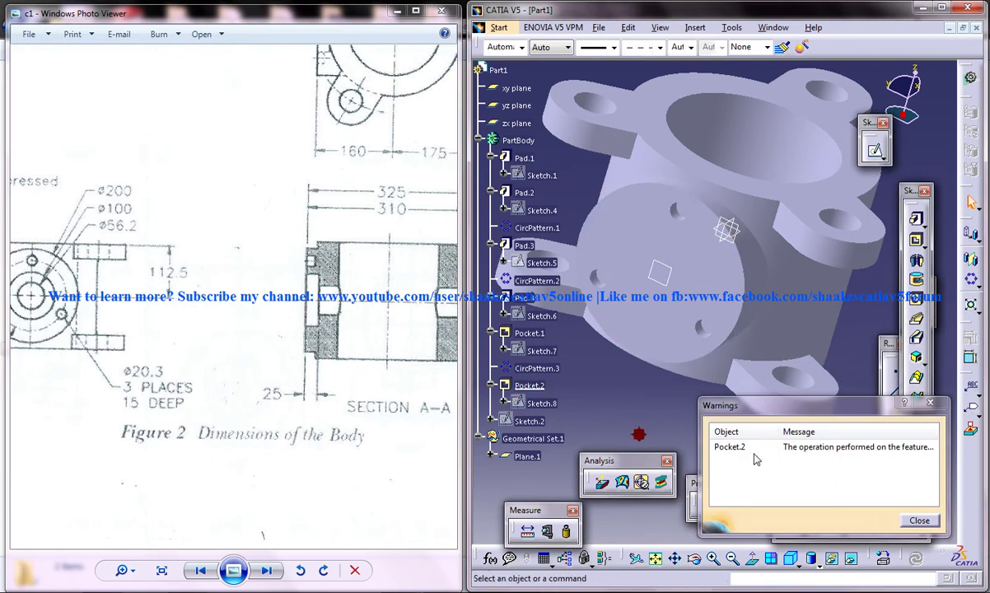
click(918, 520)
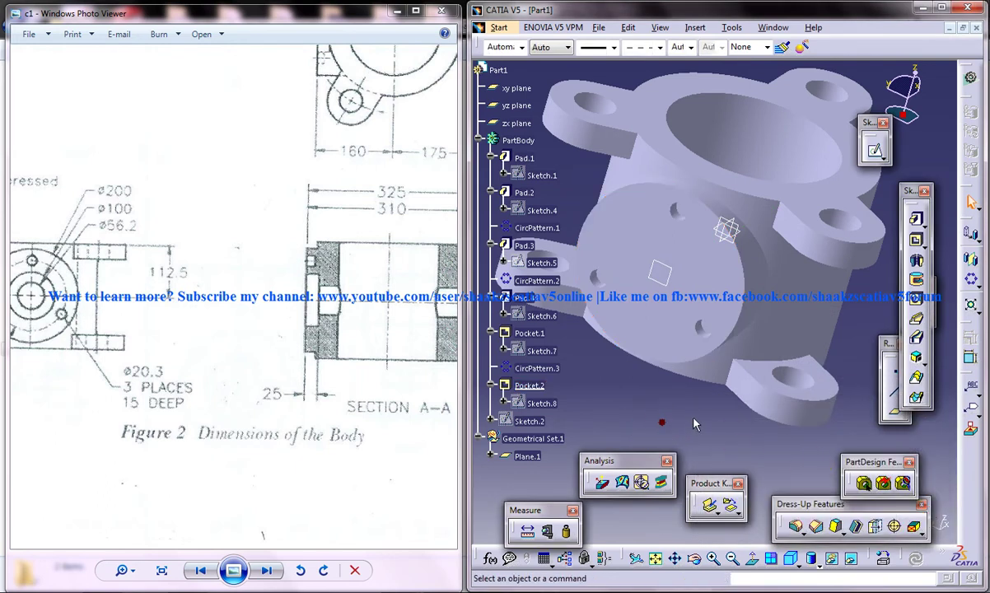
Inspect Sketch.2 in the sketcher and in the 3D view, and review the definition of the 100 mm pocket.
double_click(535, 421)
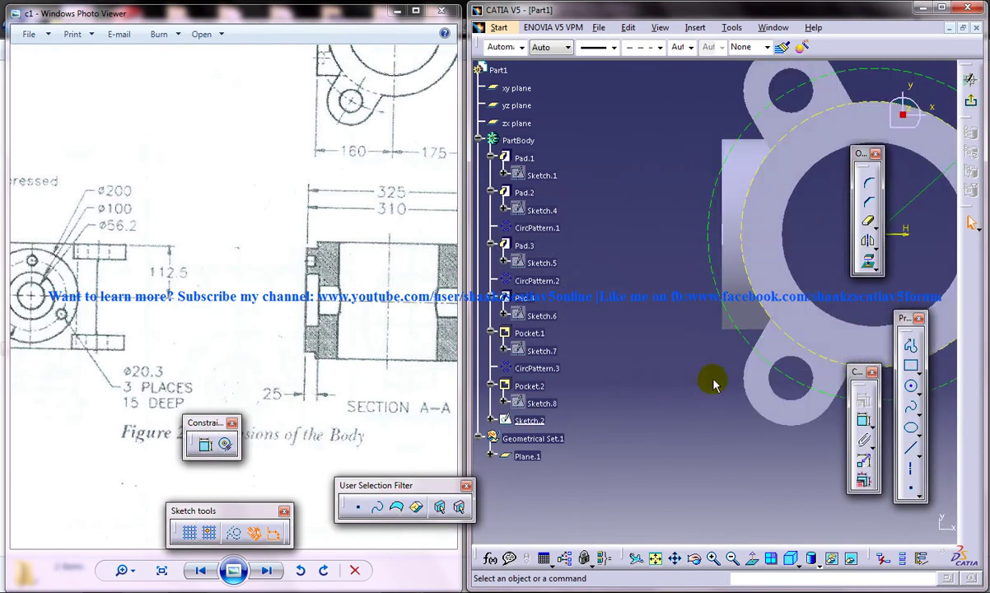
click(971, 222)
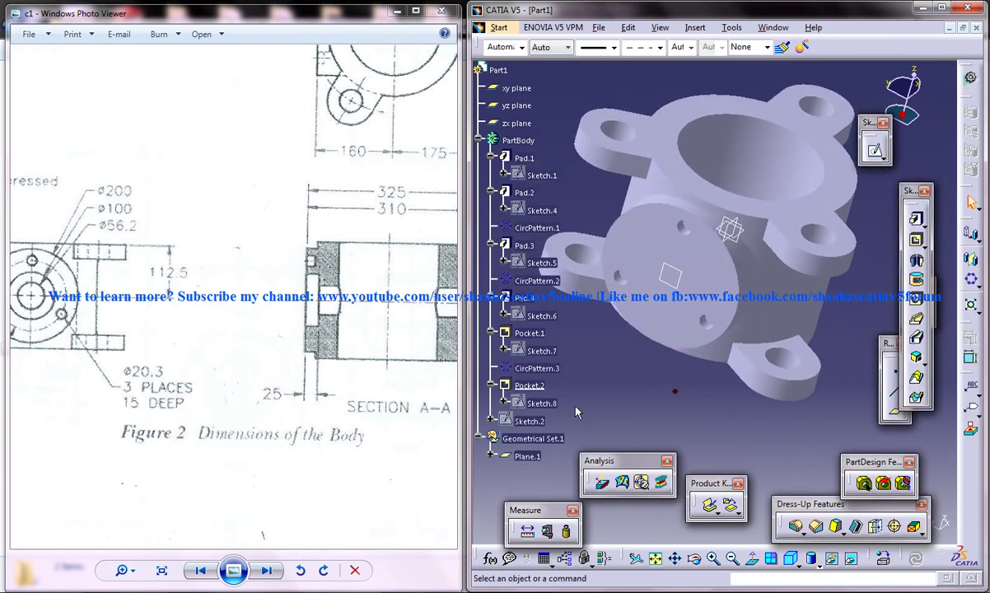
right_click(531, 421)
click(566, 178)
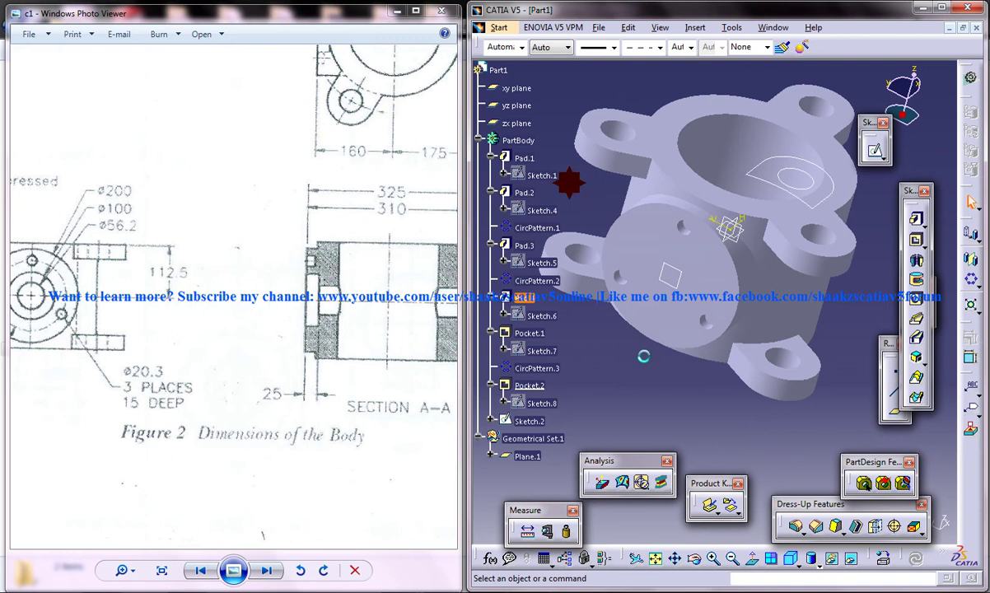
right_click(530, 421)
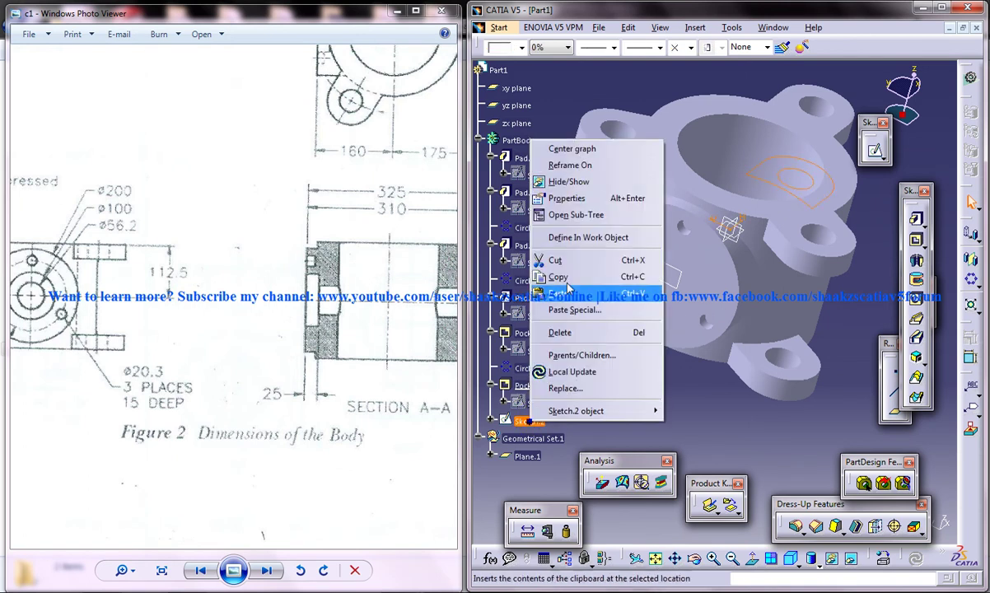
click(566, 173)
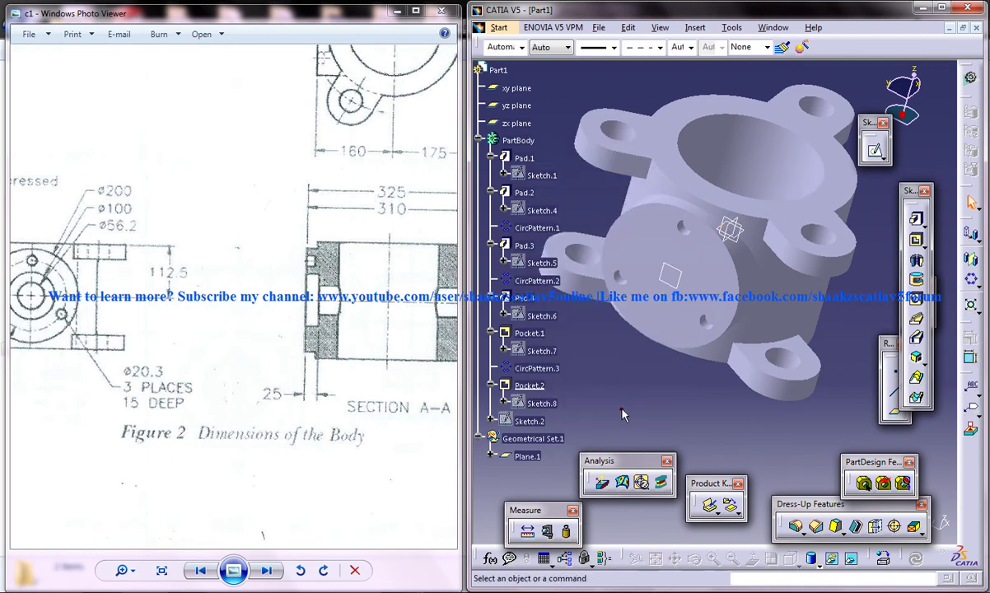
double_click(545, 390)
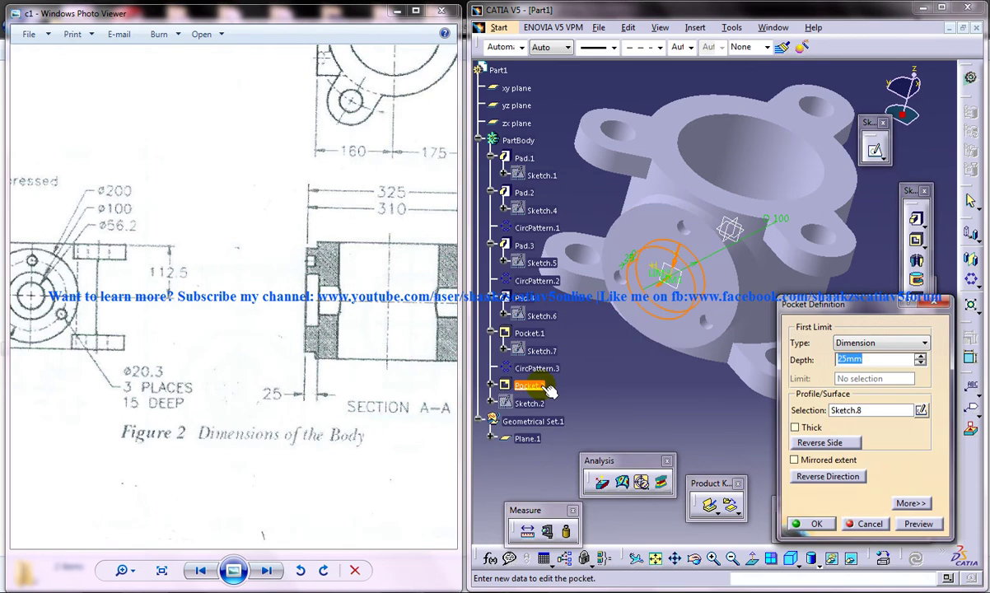
click(816, 523)
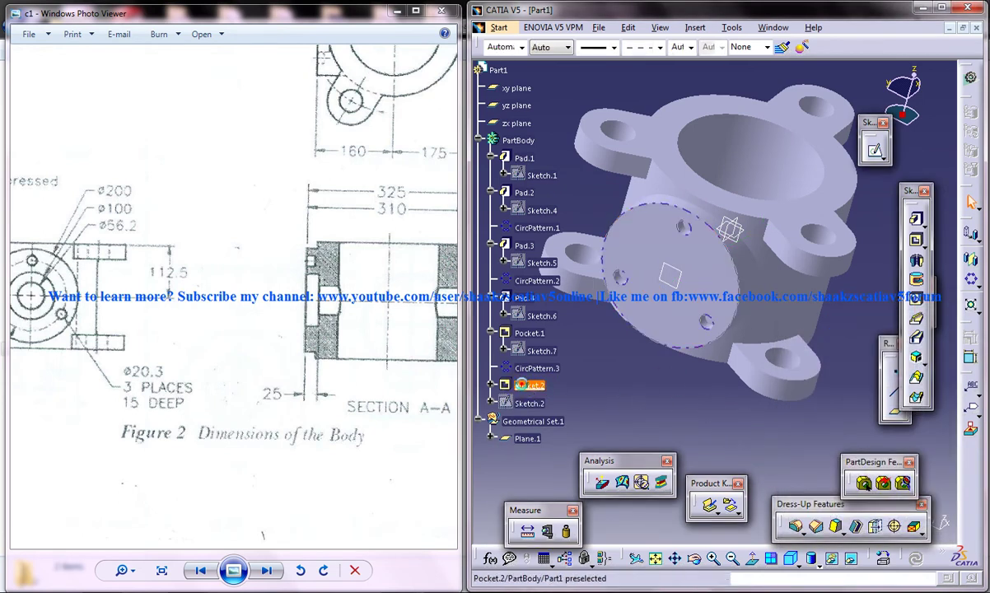
Delete the 100 mm pocket on the round flange while keeping its circle sketch.
click(491, 384)
click(537, 403)
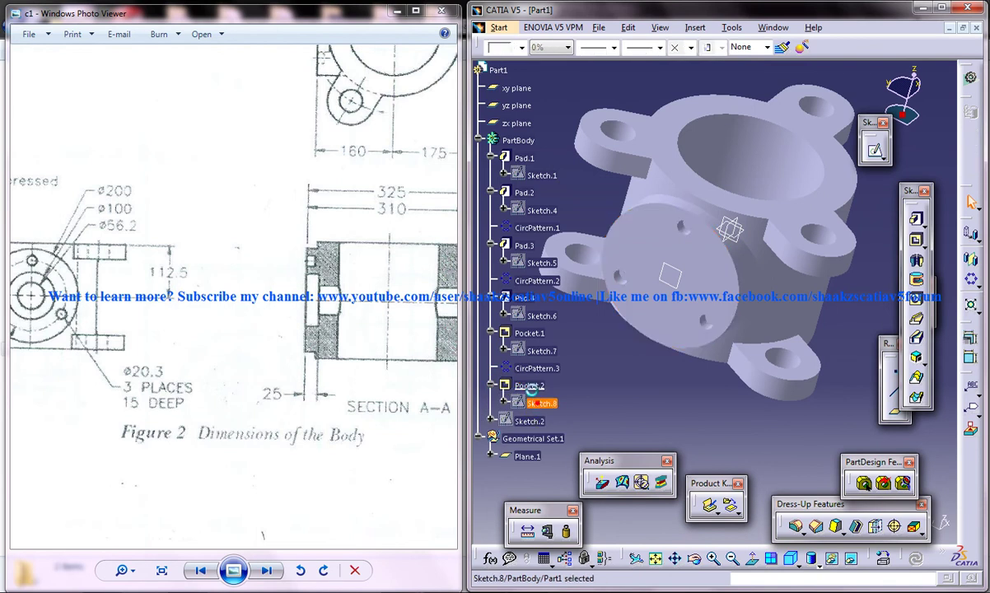
right_click(537, 386)
click(590, 297)
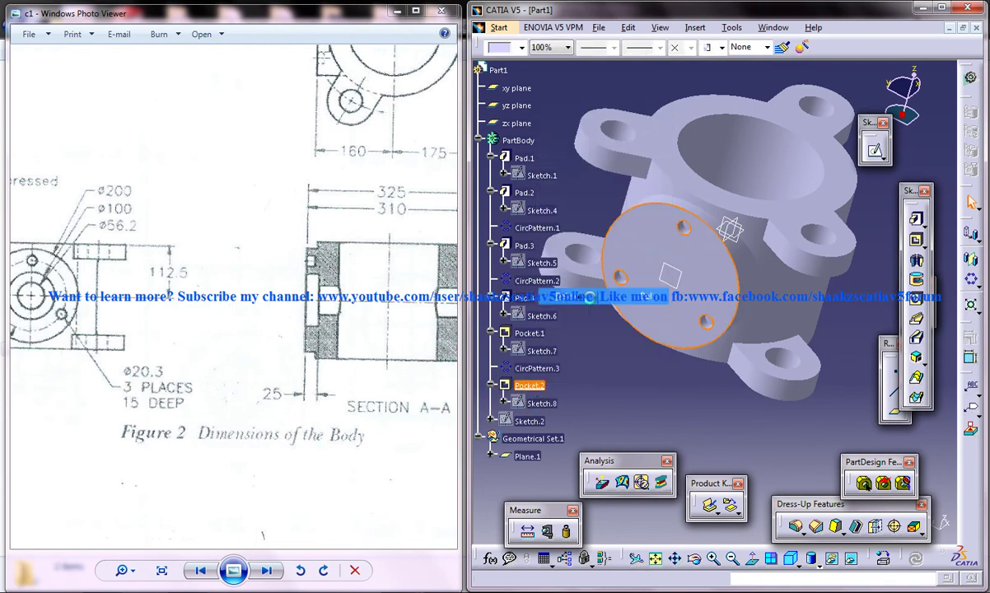
click(864, 520)
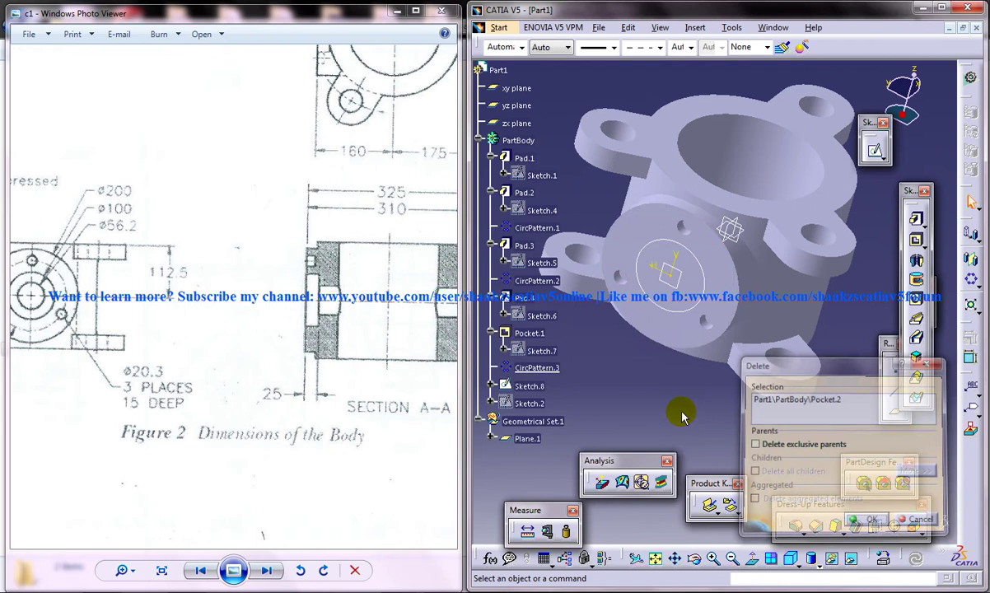
Pocket the kept 100 mm circle sketch 25 mm deep into the round flange, reversing the direction.
click(698, 262)
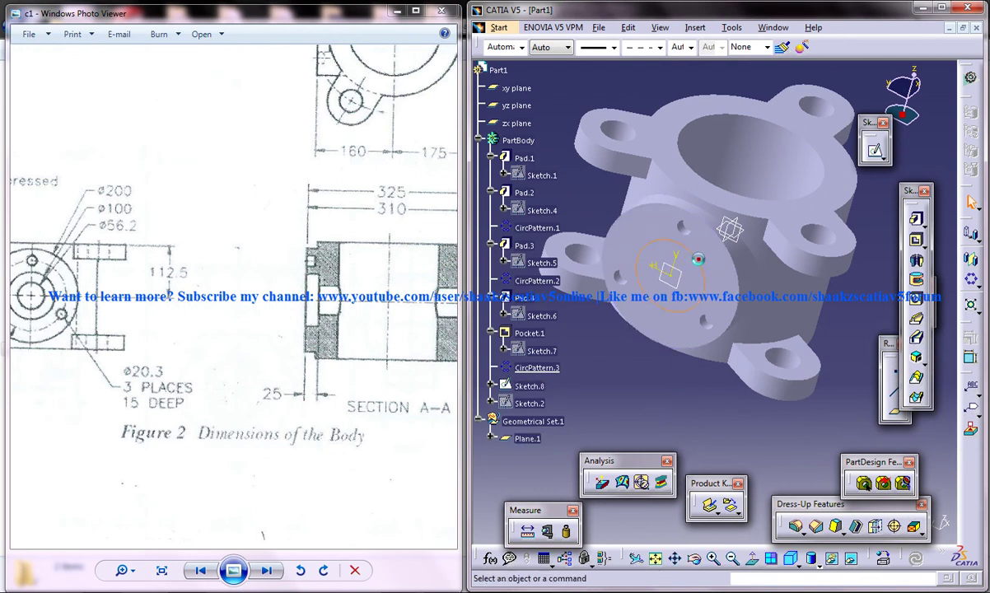
click(799, 263)
click(916, 239)
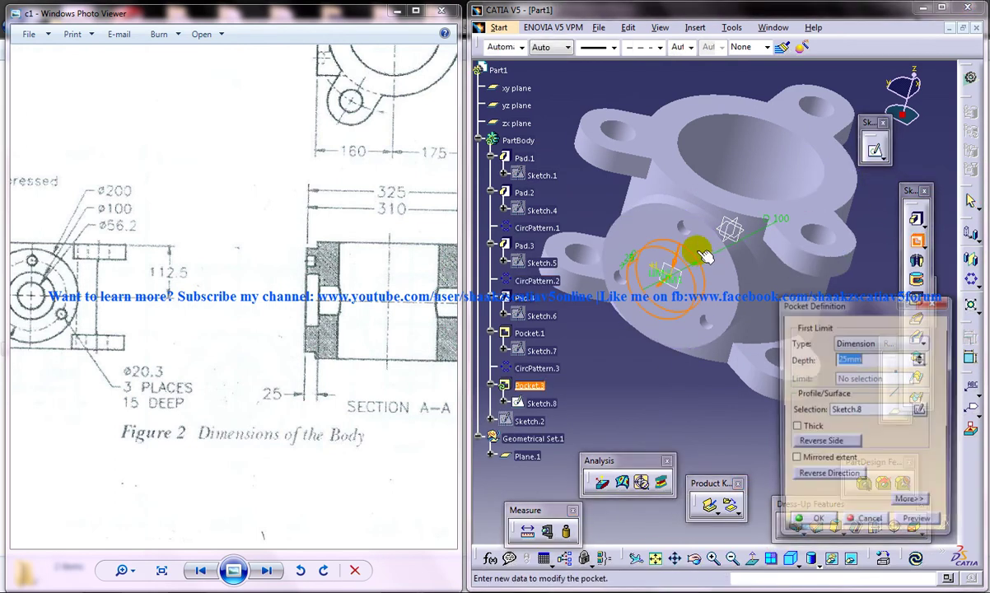
mouse_move(729, 234)
middle_down()
mouse_move(627, 316)
mouse_move(658, 299)
middle_up()
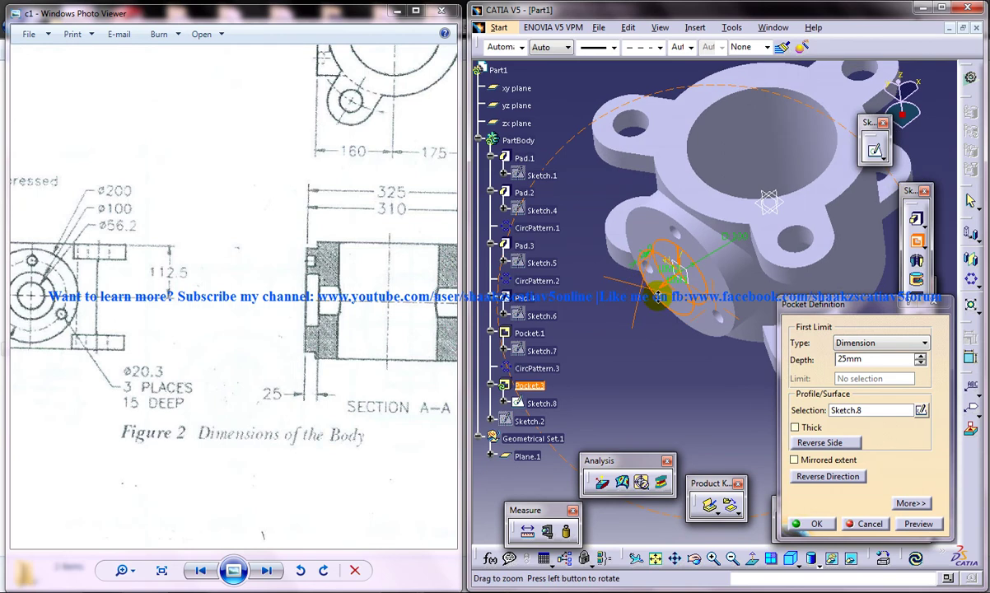
click(837, 476)
middle_drag(752, 354, 720, 276)
click(820, 524)
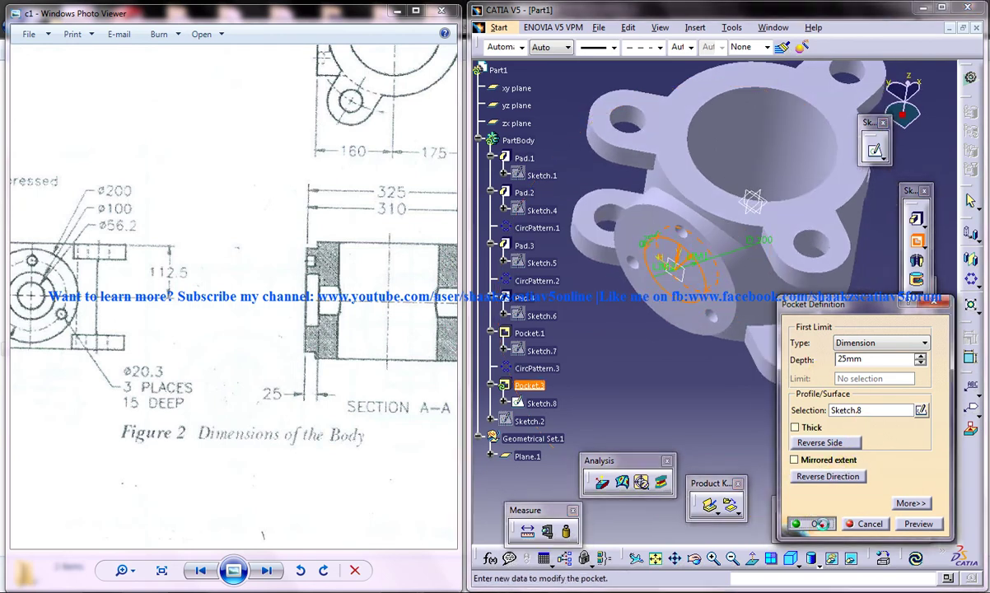
click(700, 402)
middle_drag(697, 394, 706, 279)
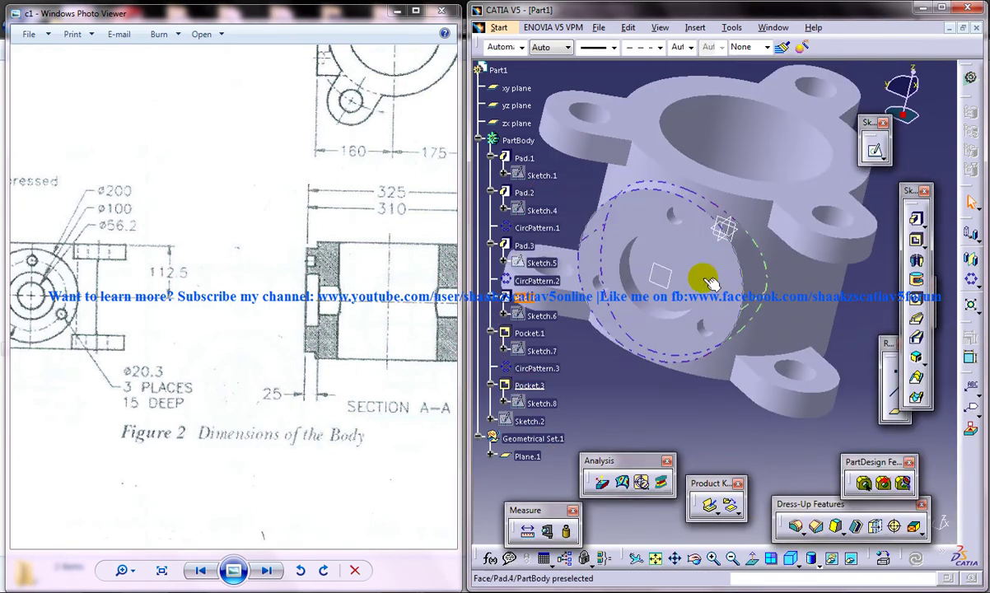
Start a sketch on the offset plane at the round flange and draw a circle about 63 mm in diameter centred on the origin.
click(666, 279)
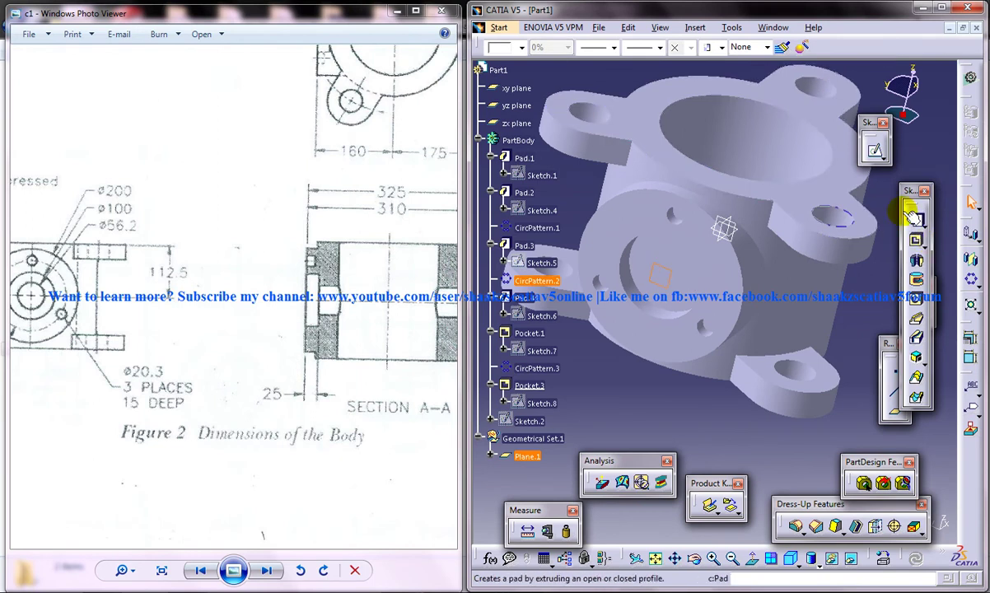
click(875, 150)
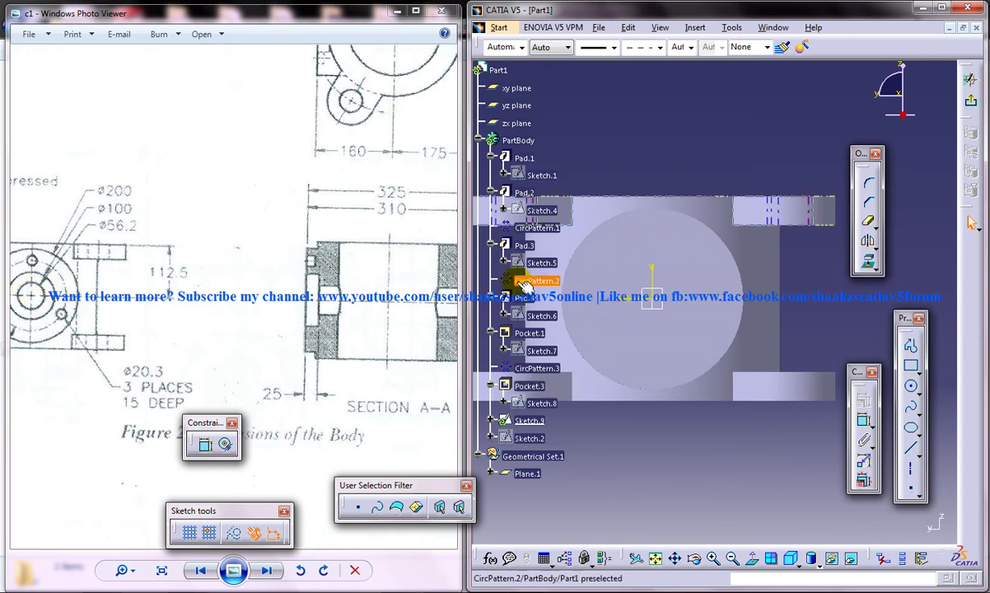
click(911, 389)
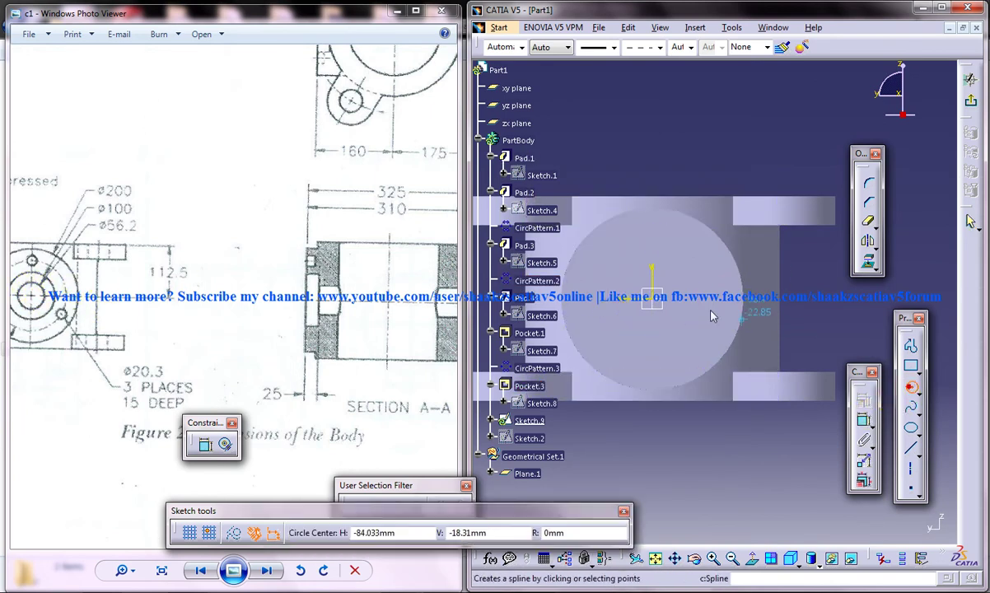
click(658, 301)
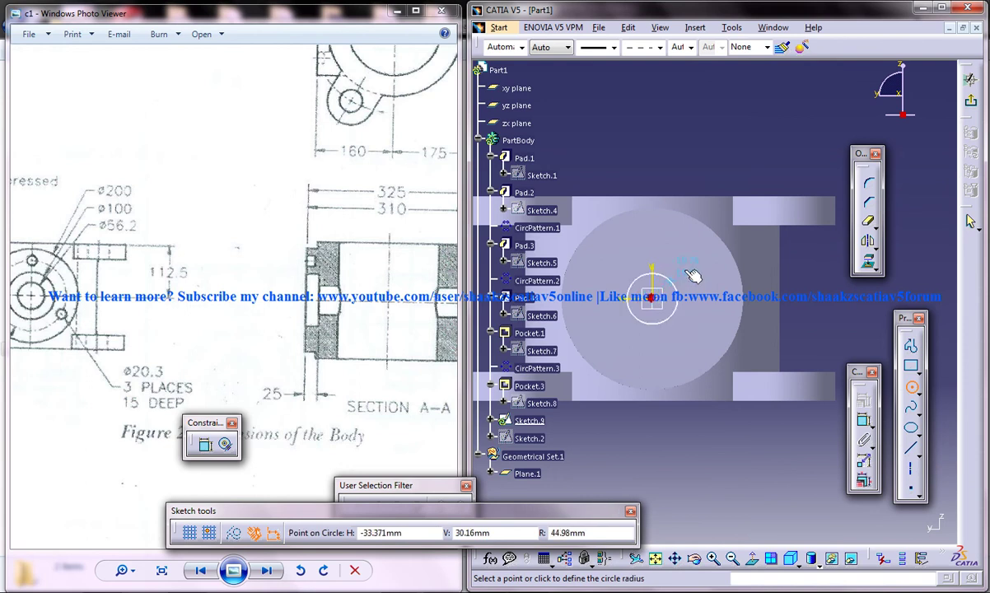
click(671, 277)
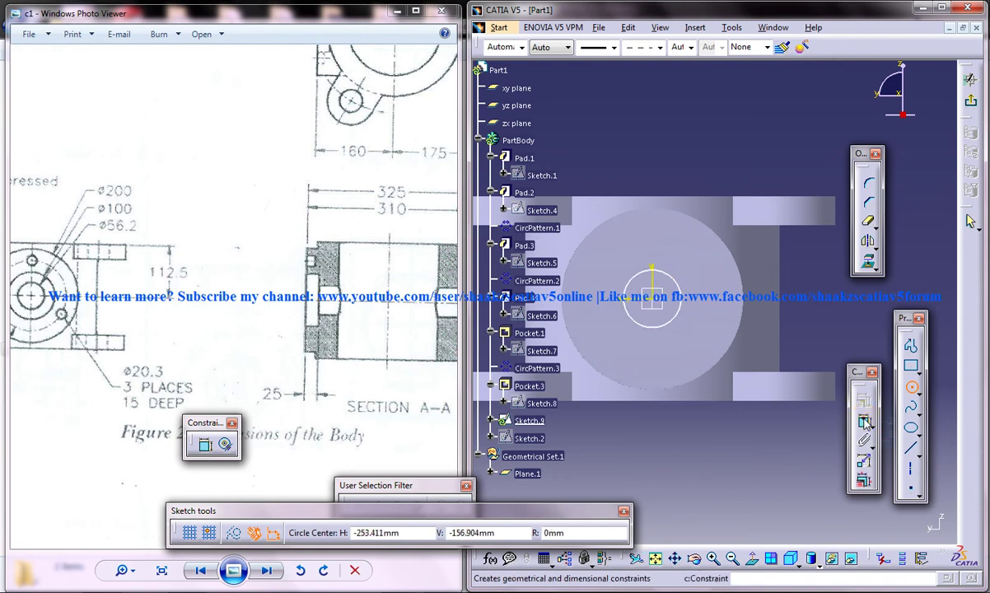
Dimension the new circle as a diameter, set it to 56.2 mm, and exit the sketch.
click(865, 422)
click(719, 171)
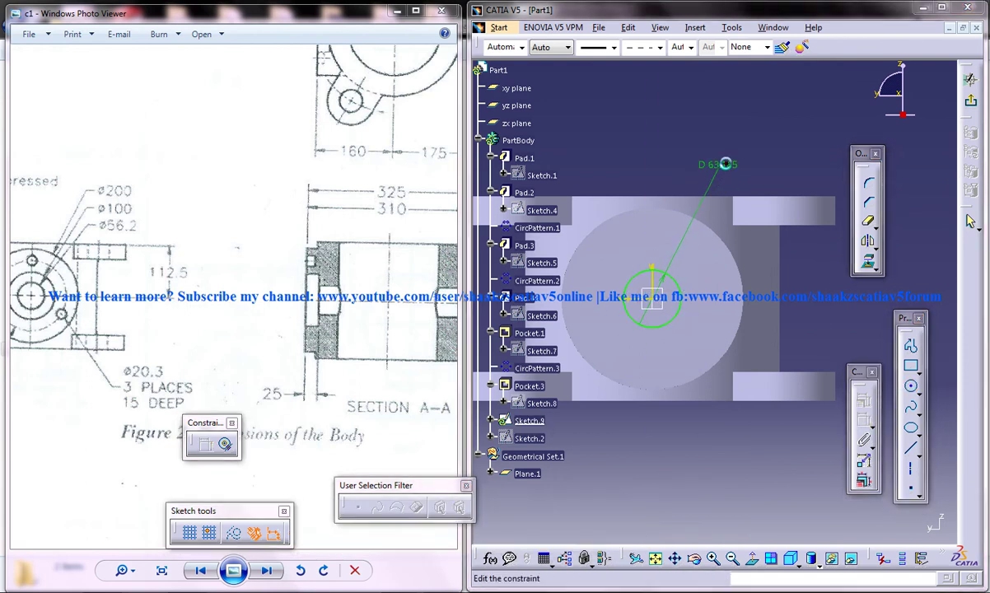
double_click(724, 168)
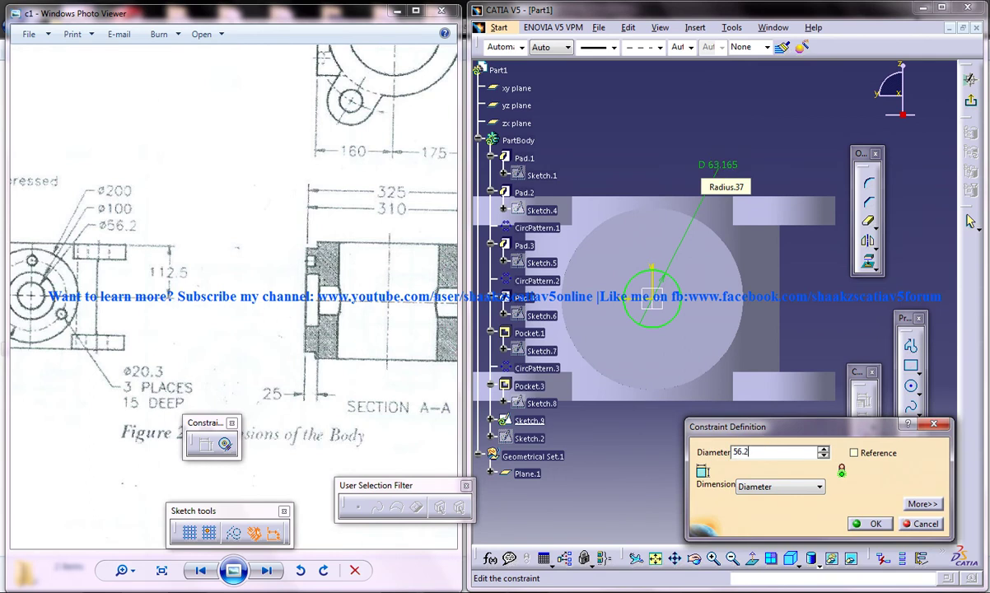
key(Return)
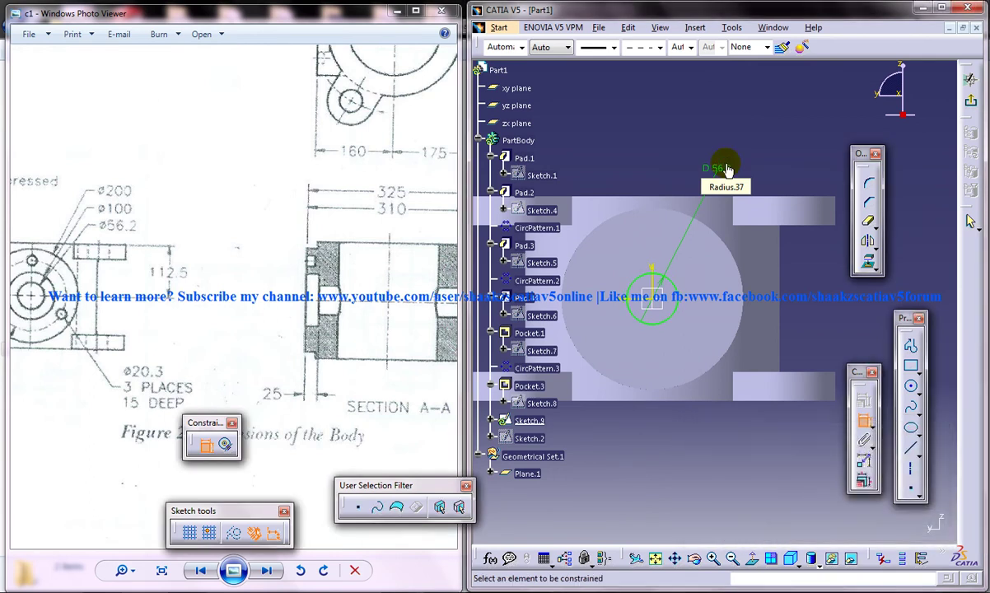
click(972, 100)
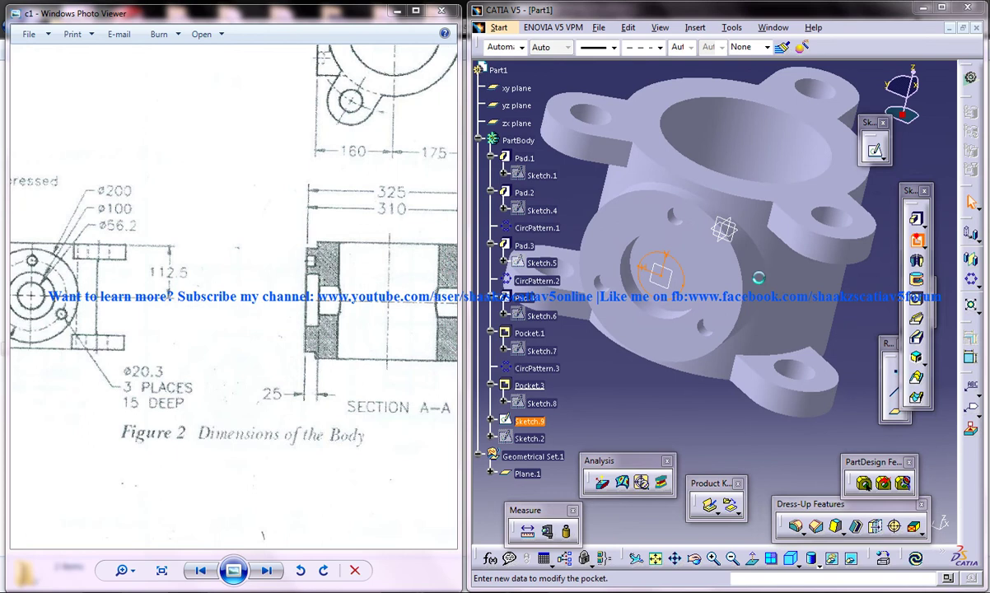
Pocket the 56.2 mm circle through the flange-side wall up to the body's main bore.
click(913, 238)
click(880, 343)
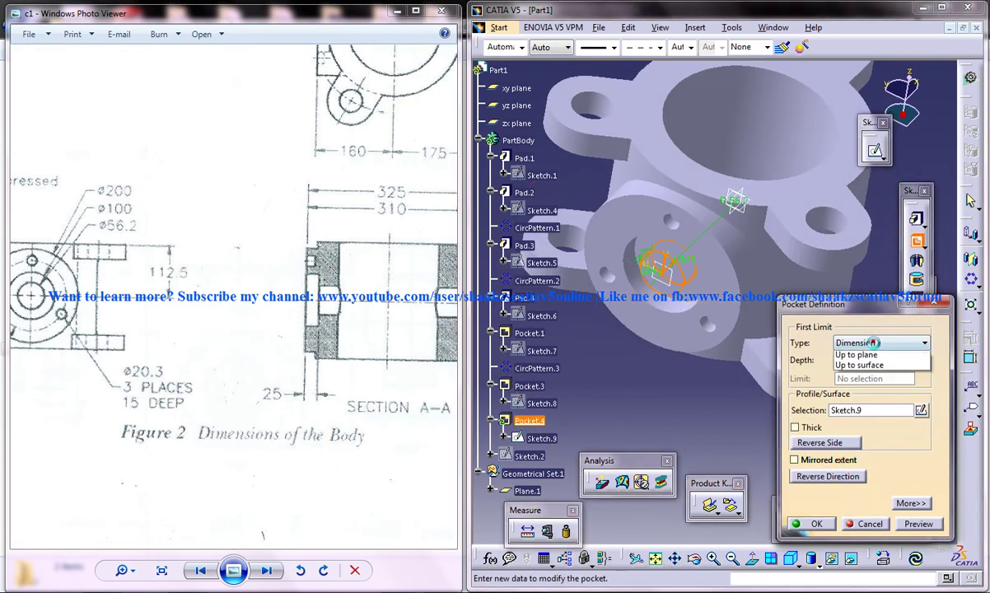
click(871, 365)
click(813, 524)
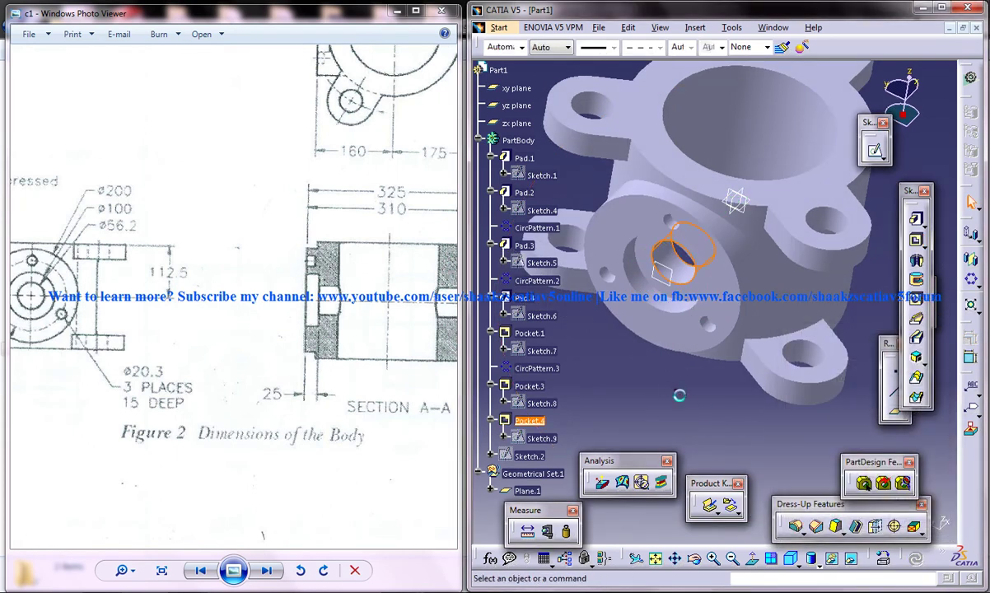
mouse_move(667, 410)
middle_down()
mouse_move(725, 393)
mouse_move(664, 457)
middle_up()
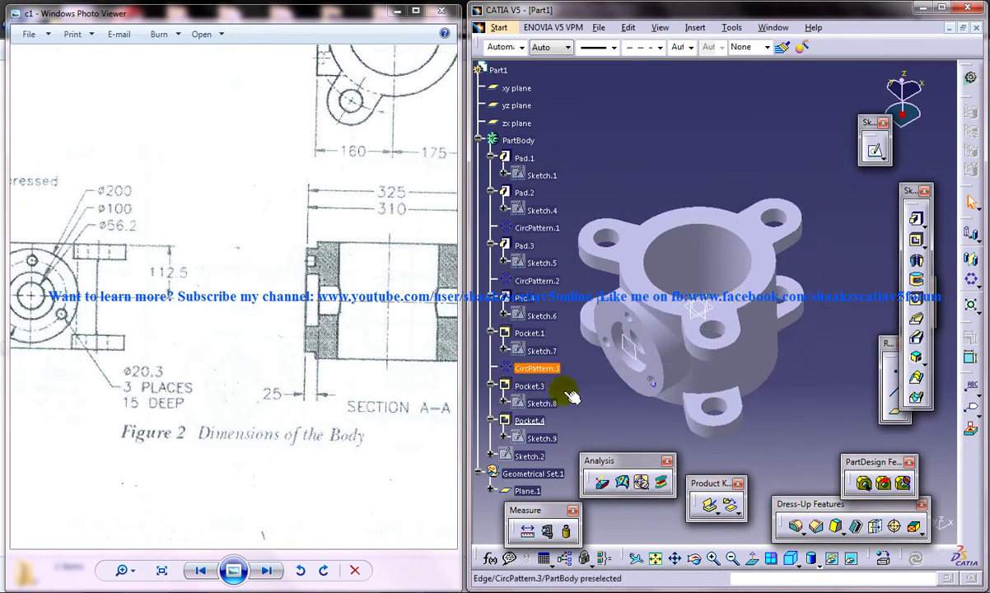
Examine the drawing's assembly picture and Section A-A, focusing on the side opposite the round flange.
drag(226, 281, 236, 393)
scroll(320, 273, down, 2)
drag(319, 273, 284, 328)
scroll(282, 328, down, 1)
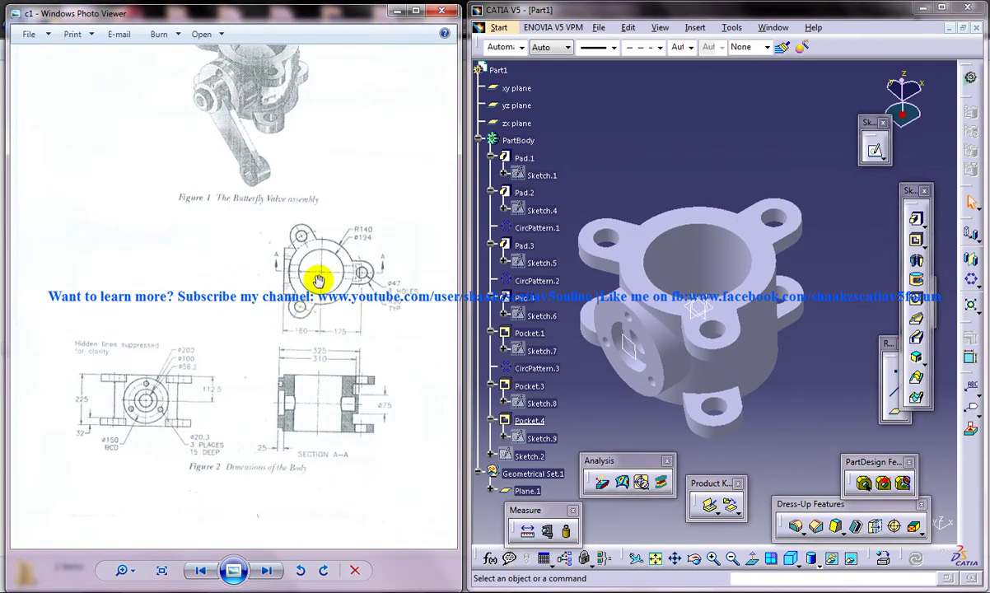
drag(263, 220, 260, 267)
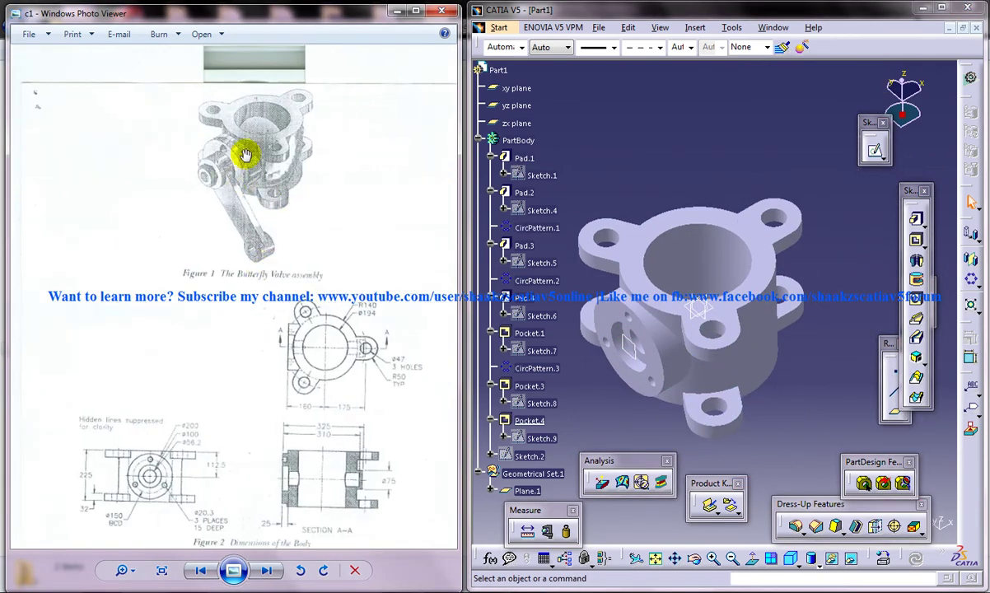
drag(338, 503, 339, 372)
scroll(350, 366, up, 3)
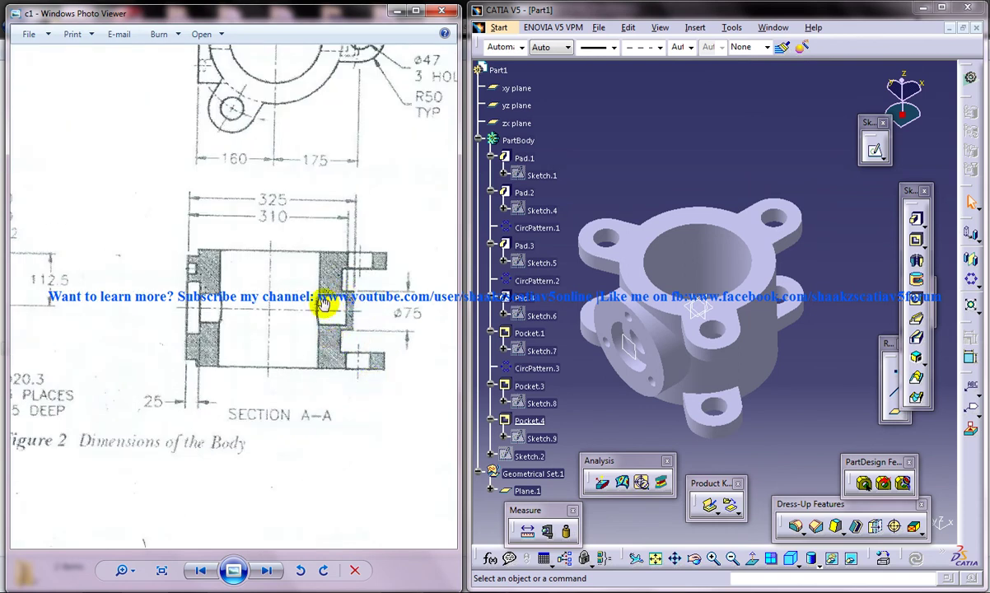
Inspect the body from the side and at an angle using shading with edges and hidden edges.
mouse_move(708, 360)
middle_down()
mouse_move(652, 239)
mouse_move(706, 354)
mouse_move(700, 371)
middle_up()
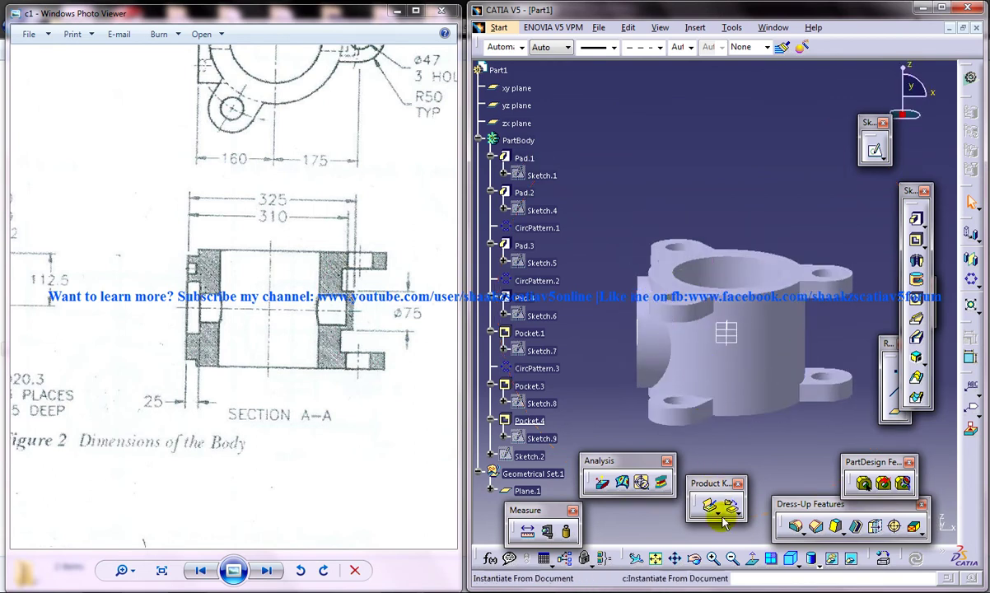
click(795, 565)
click(811, 525)
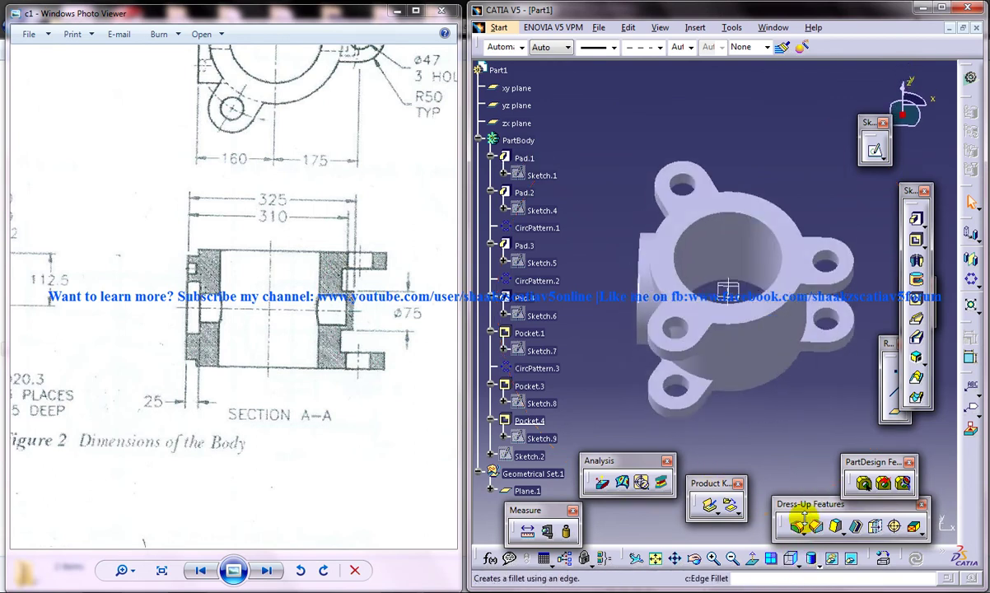
click(814, 565)
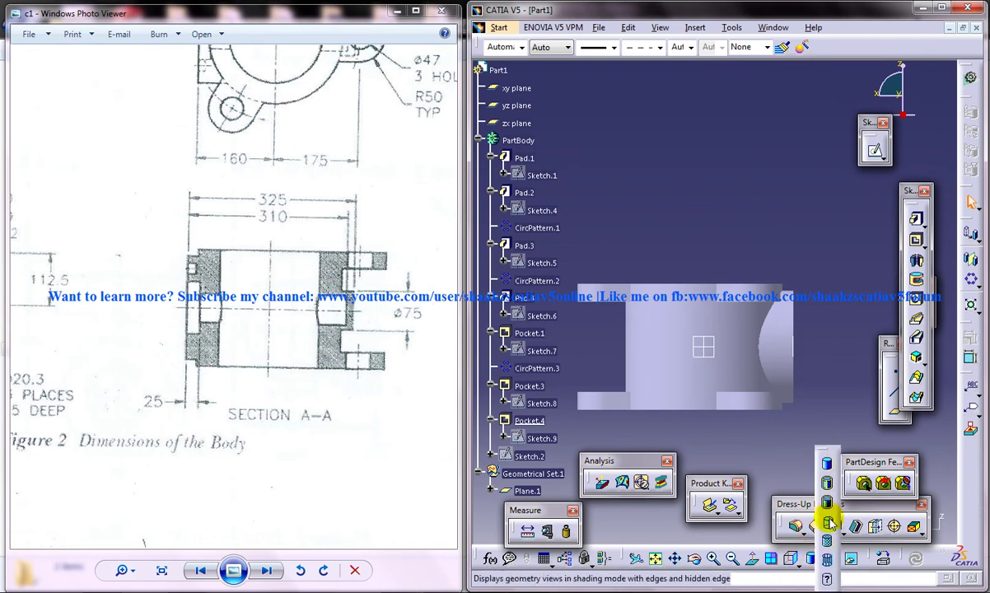
click(829, 524)
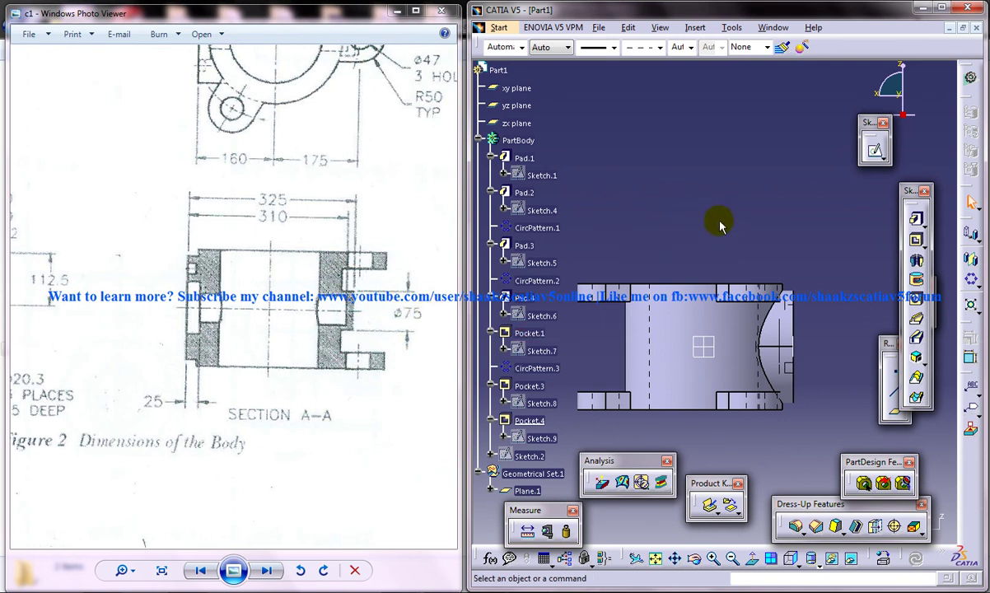
middle_drag(718, 257, 702, 380)
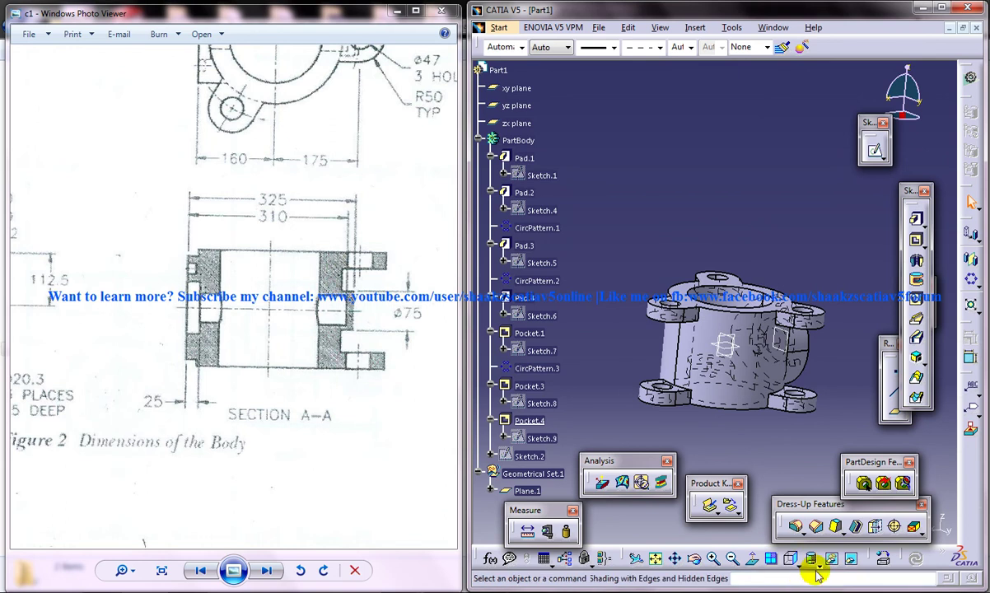
Restore plain shading and compare both sides of the body with Section A-A.
click(817, 568)
click(828, 464)
mouse_move(715, 404)
middle_down()
mouse_move(723, 441)
mouse_move(906, 414)
middle_up()
mouse_move(753, 323)
middle_down()
mouse_move(837, 345)
mouse_move(771, 328)
mouse_move(752, 336)
mouse_move(699, 402)
mouse_move(703, 414)
mouse_move(829, 402)
mouse_move(676, 395)
middle_up()
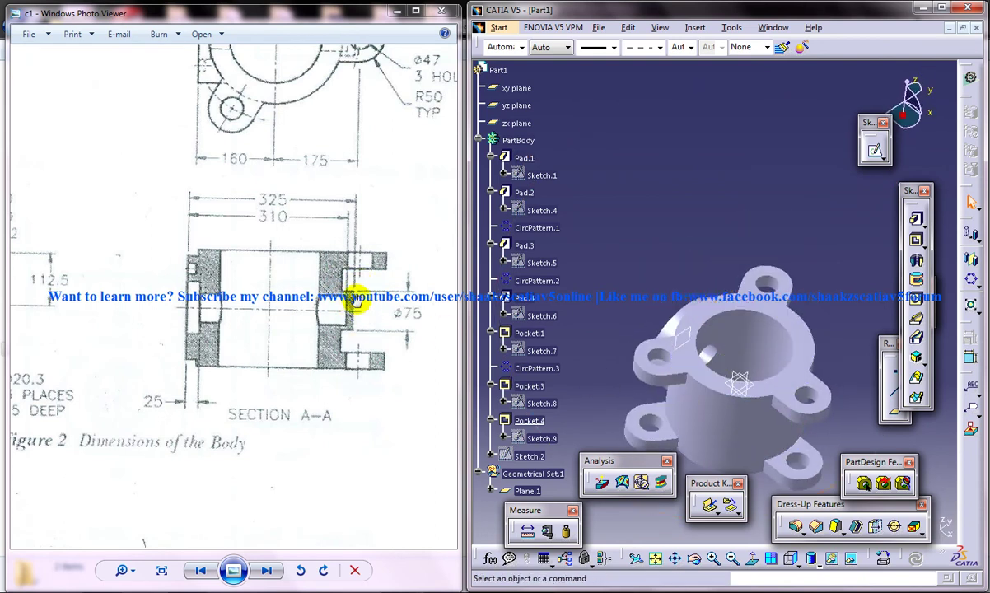
middle_drag(537, 346, 849, 337)
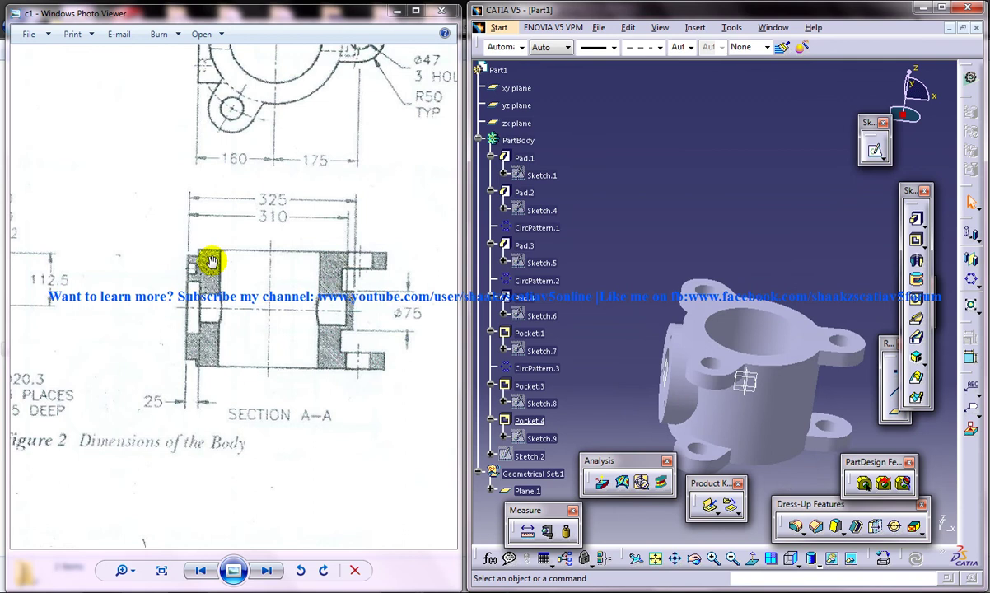
mouse_move(669, 395)
middle_down()
mouse_move(740, 420)
mouse_move(677, 413)
middle_up()
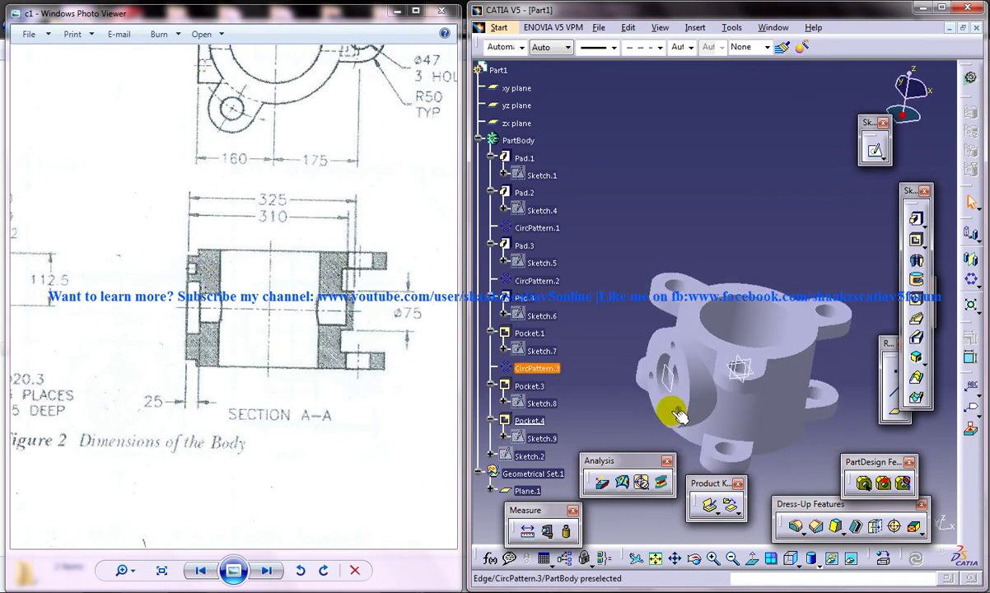
Create a reference plane offset 325 mm from the round flange's face, reversed towards the opposite side of the body.
click(692, 399)
click(896, 398)
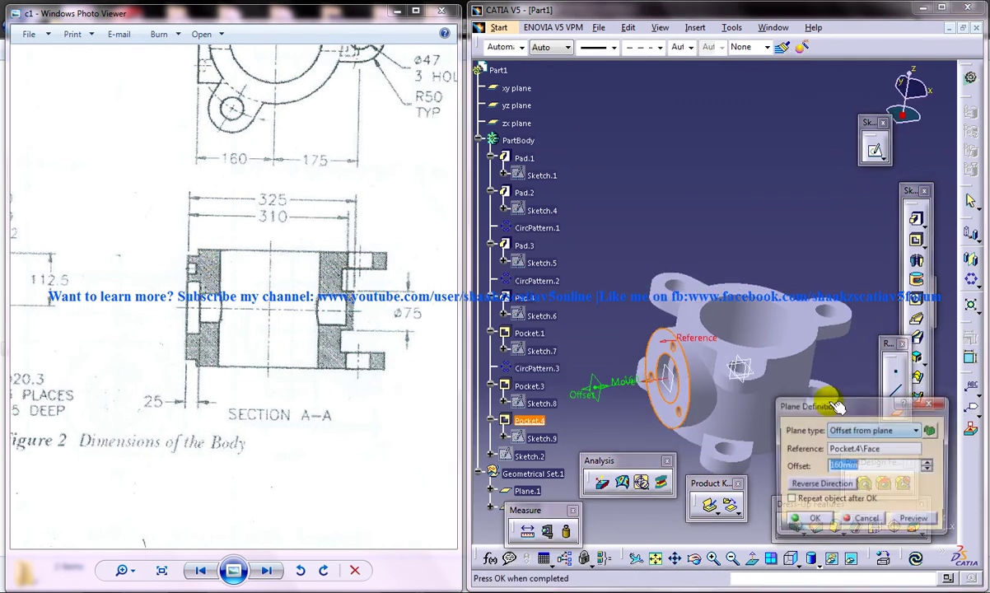
click(806, 486)
middle_drag(659, 395, 642, 375)
double_click(872, 468)
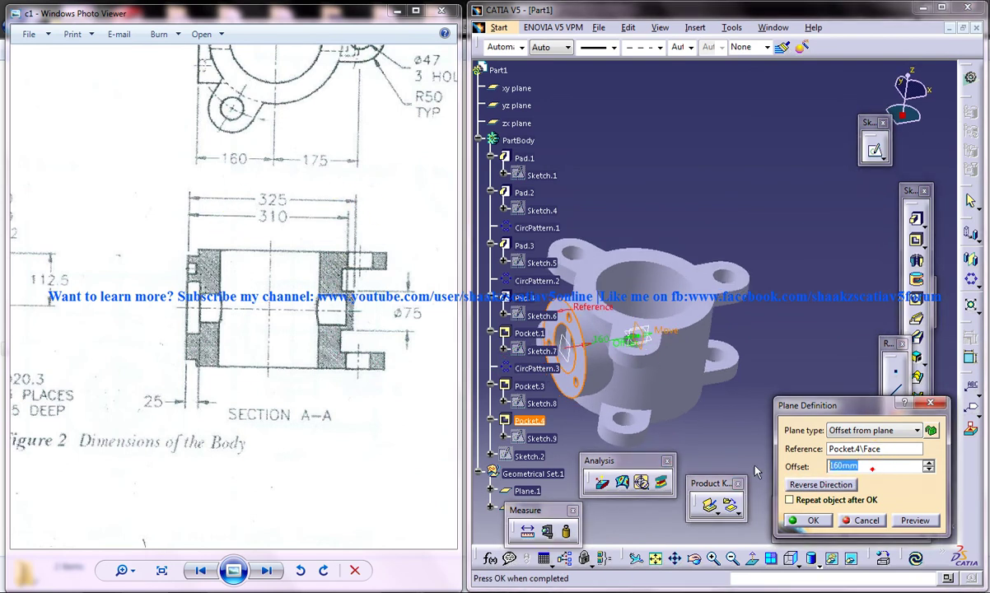
click(932, 526)
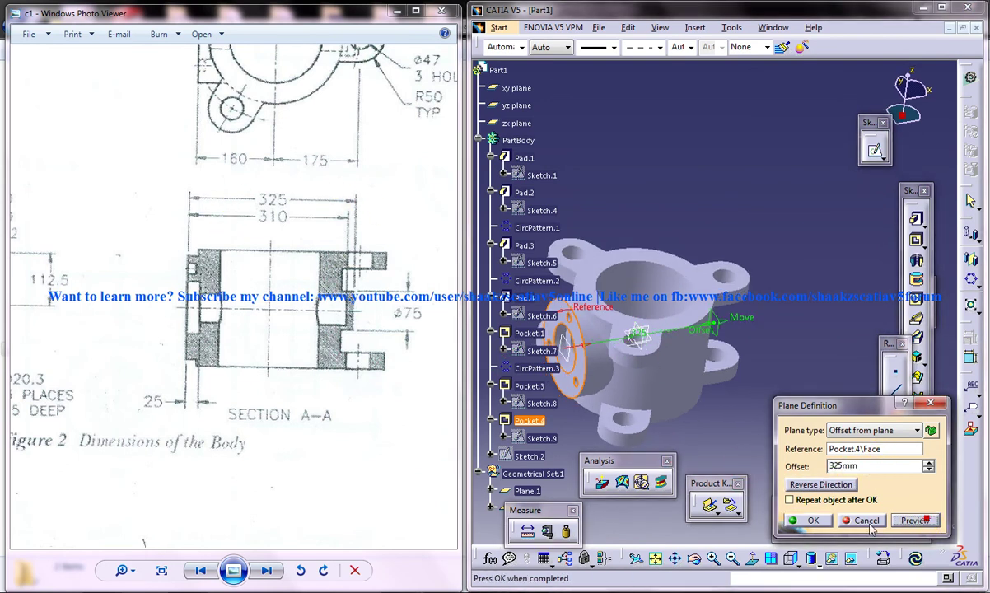
click(813, 521)
middle_drag(758, 361, 854, 346)
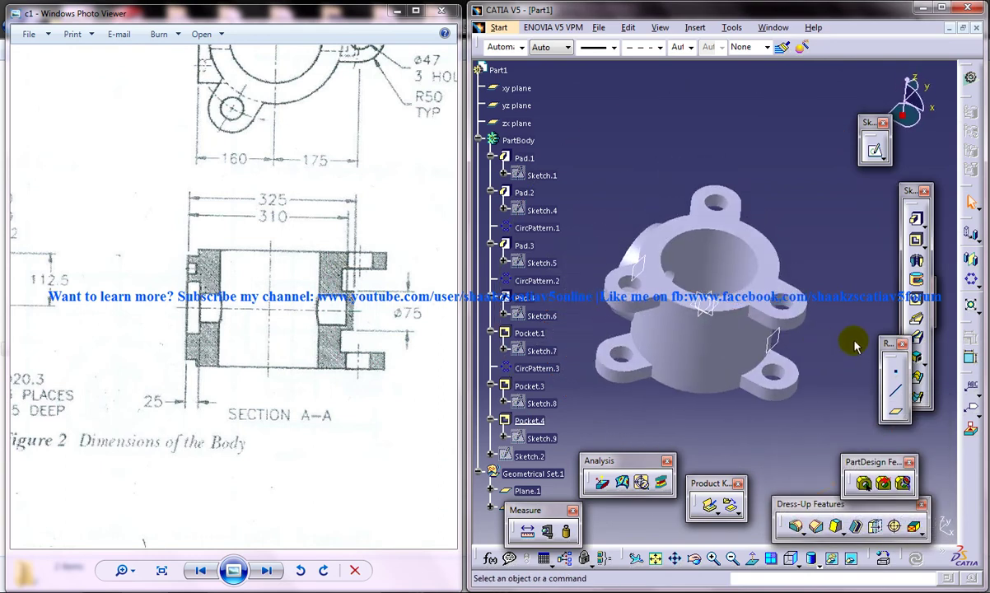
Sketch a circle about 89 mm in diameter, centred on the origin, on the newly offset plane opposite the round flange.
click(874, 150)
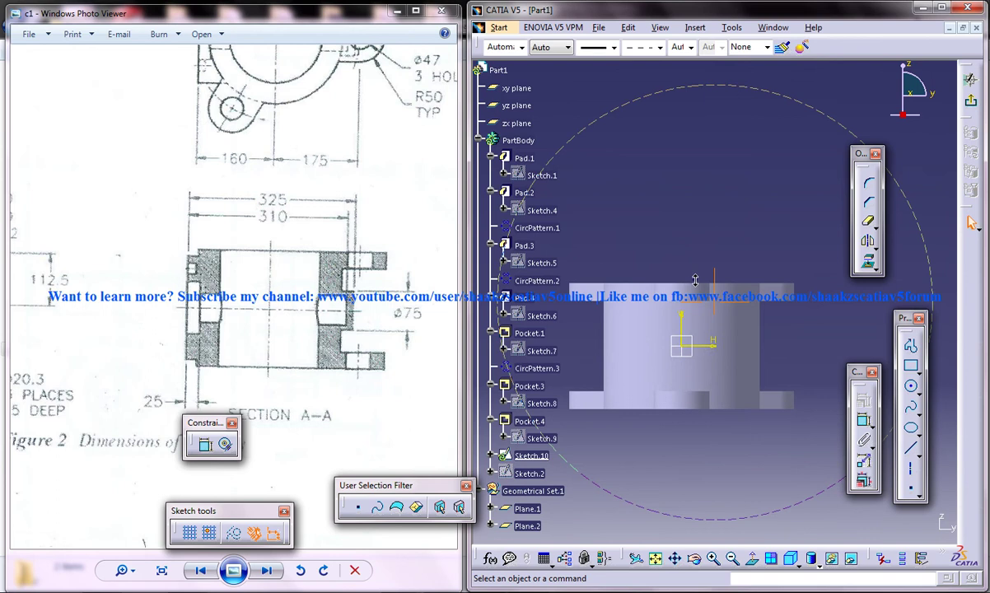
click(911, 386)
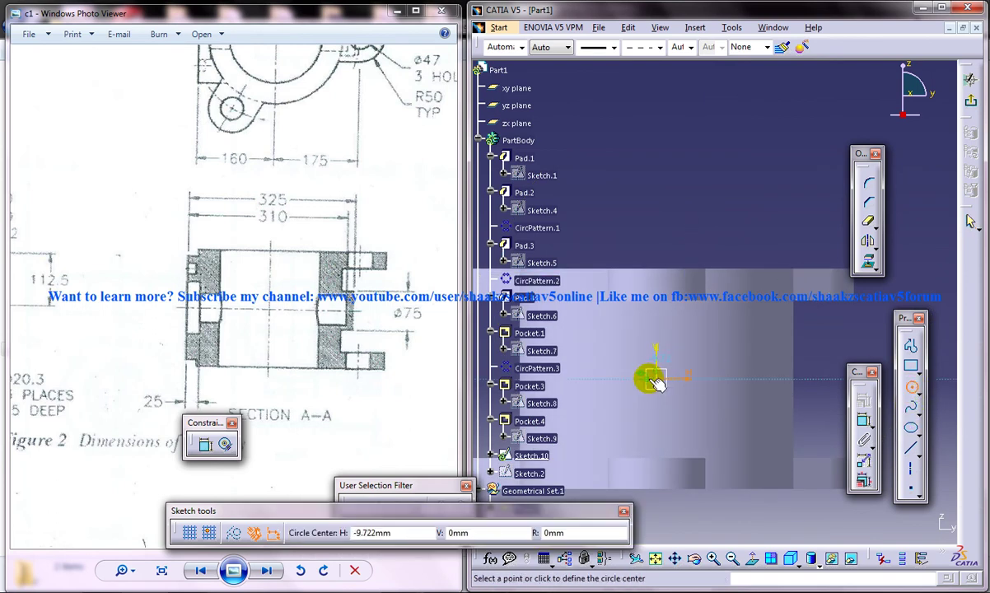
click(656, 379)
click(694, 349)
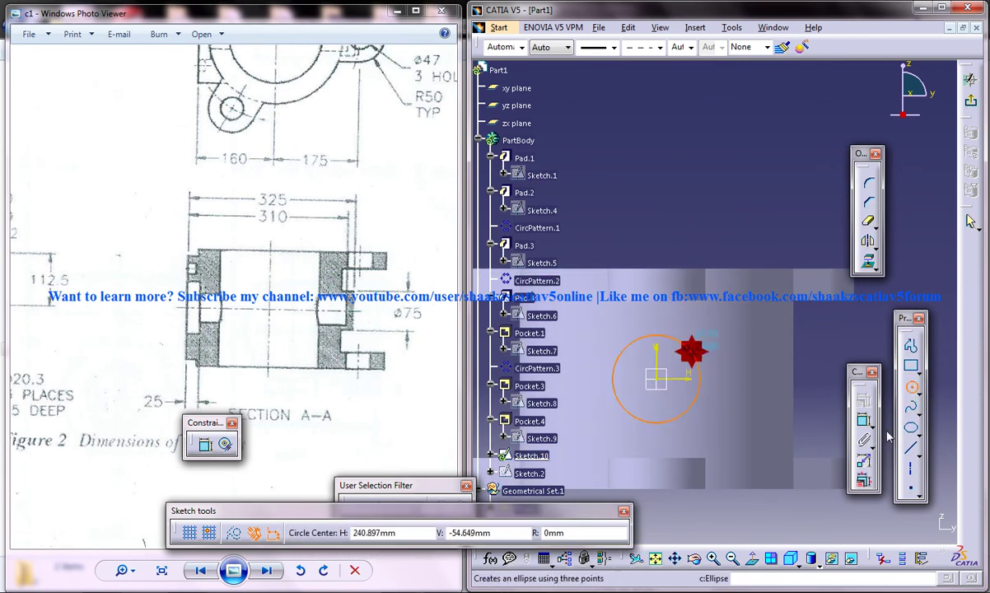
Dimension the boss circle's diameter, set it to 75 mm and close the sketch.
click(863, 420)
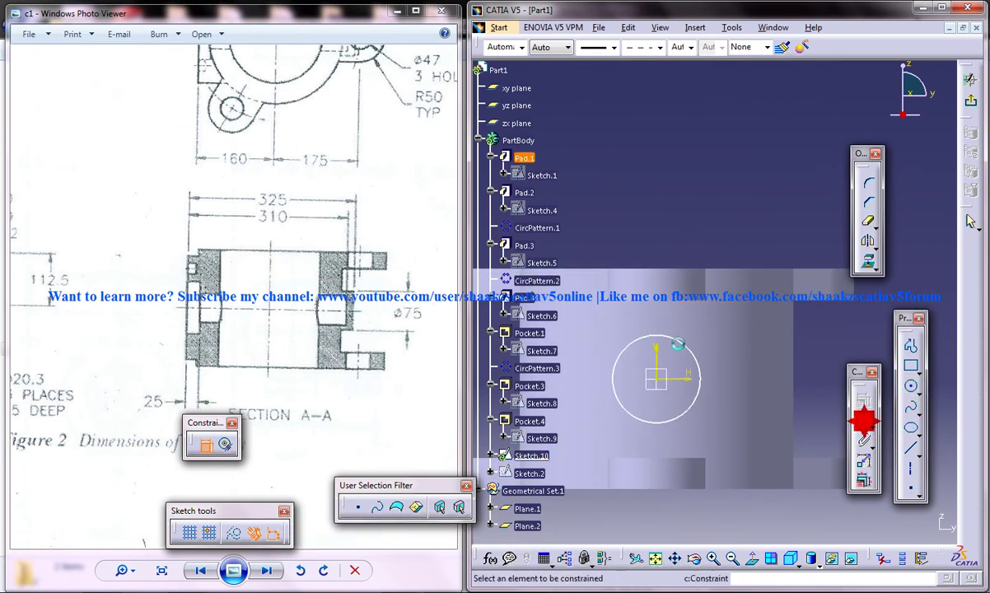
double_click(828, 340)
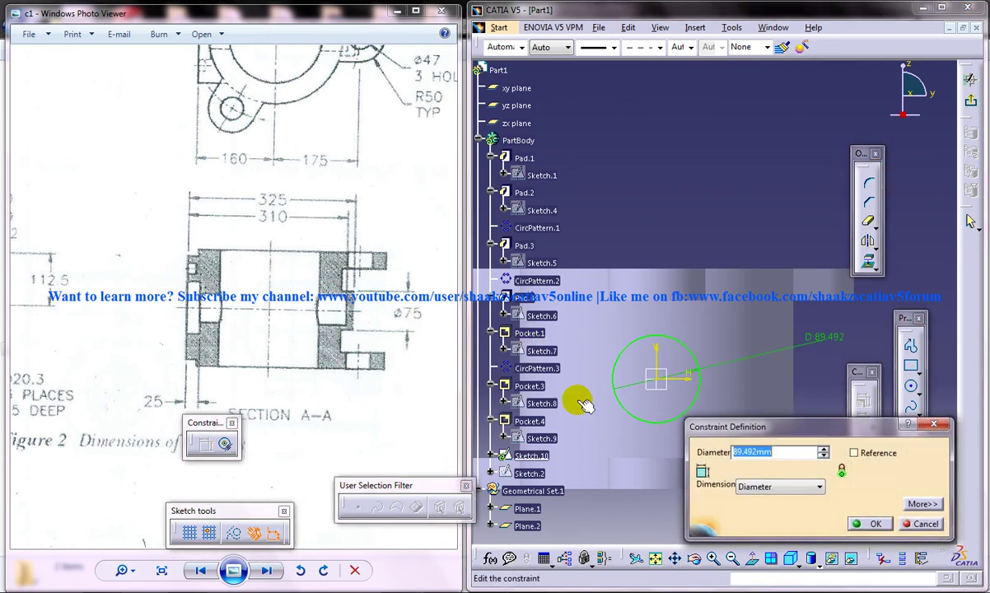
click(869, 524)
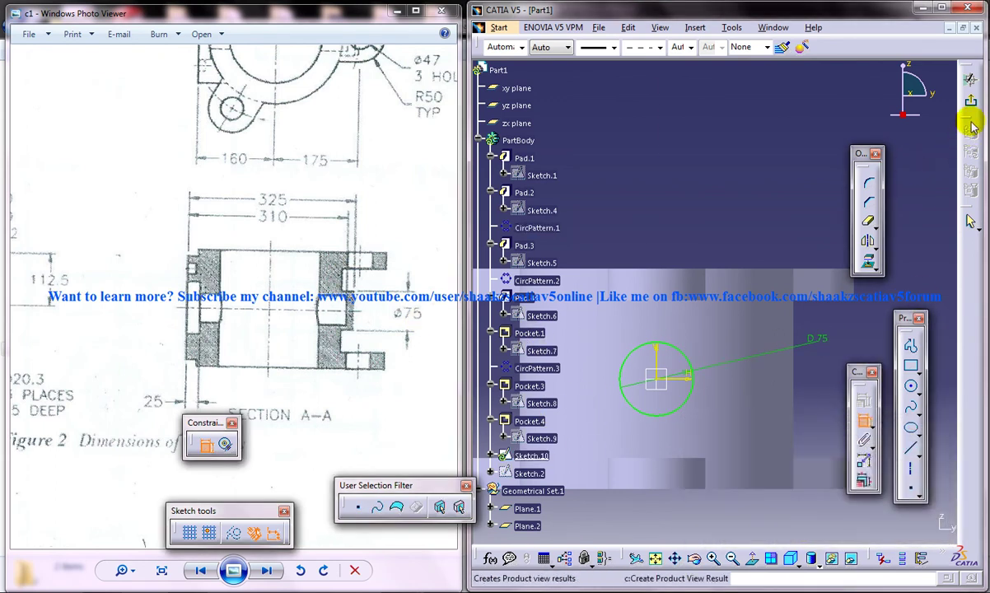
click(969, 221)
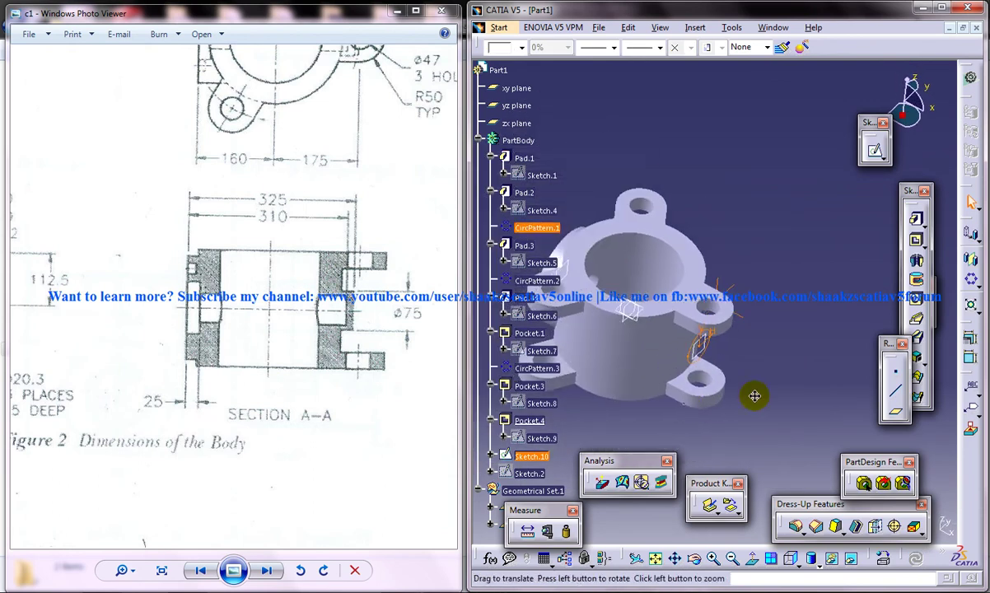
Pad the 75 mm circle up to the next surface to form the boss joining the valve body.
click(918, 221)
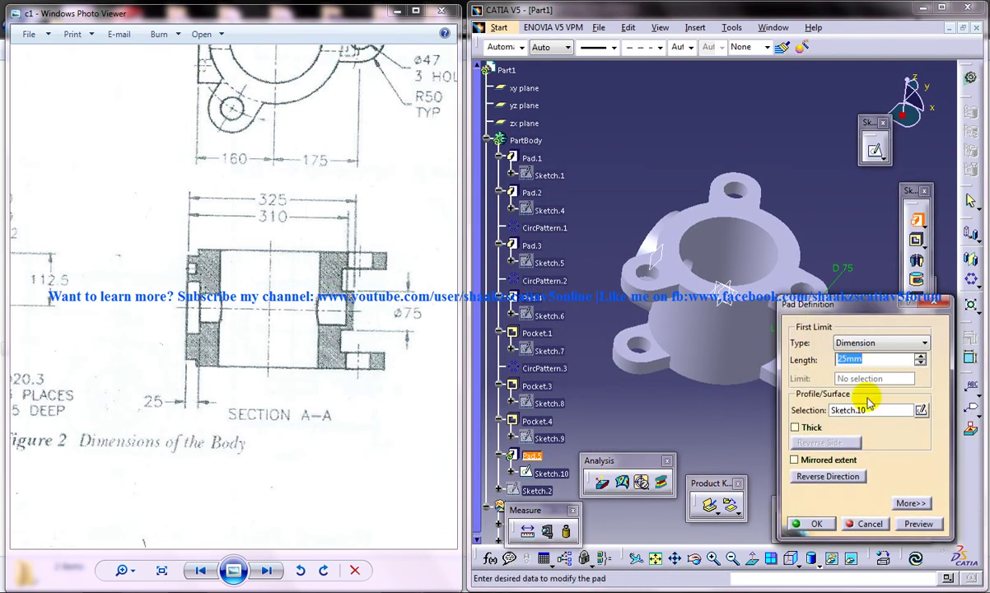
click(885, 344)
click(857, 365)
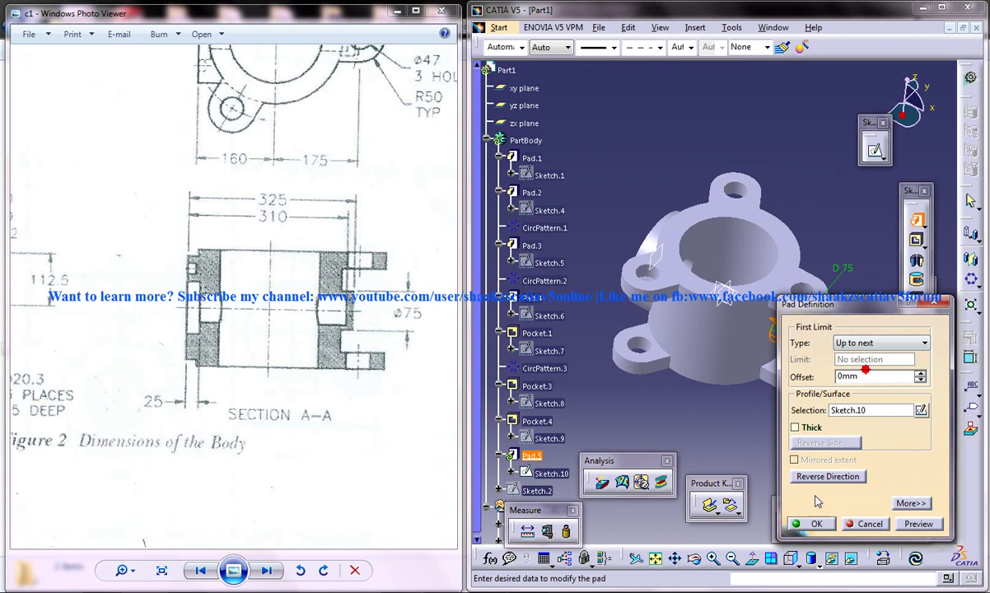
click(816, 527)
middle_drag(708, 404, 616, 410)
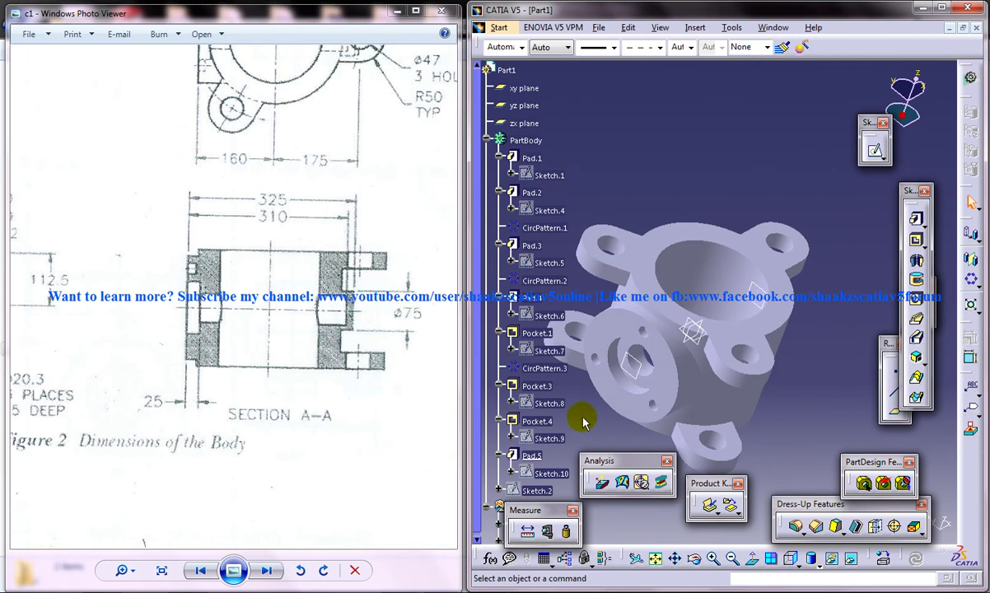
Show the hidden Sketch.9 of the flange's inner bore and look up the flange dimensions in the drawing.
click(648, 364)
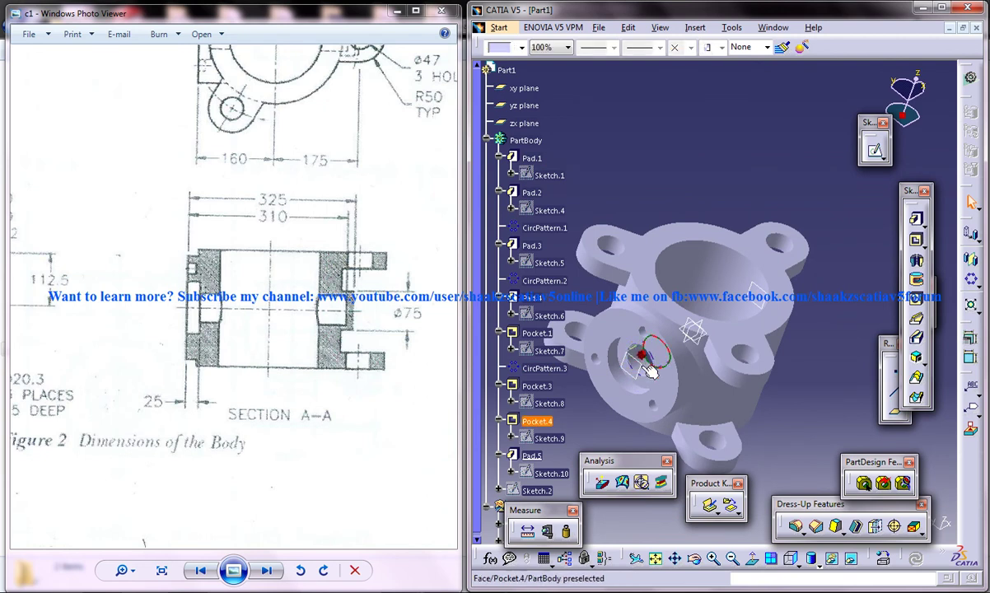
right_click(531, 441)
click(576, 197)
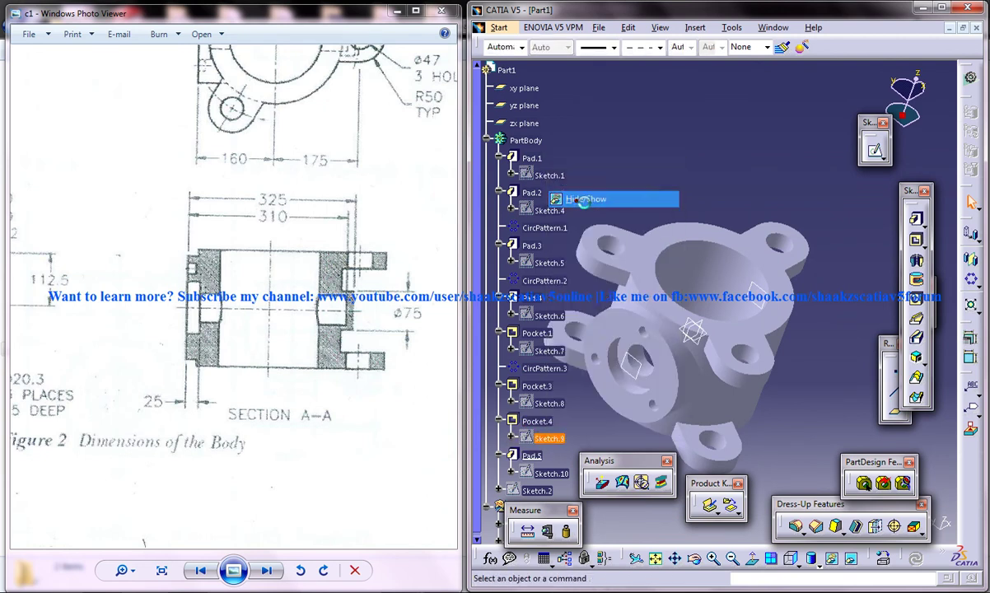
middle_drag(689, 171, 693, 304)
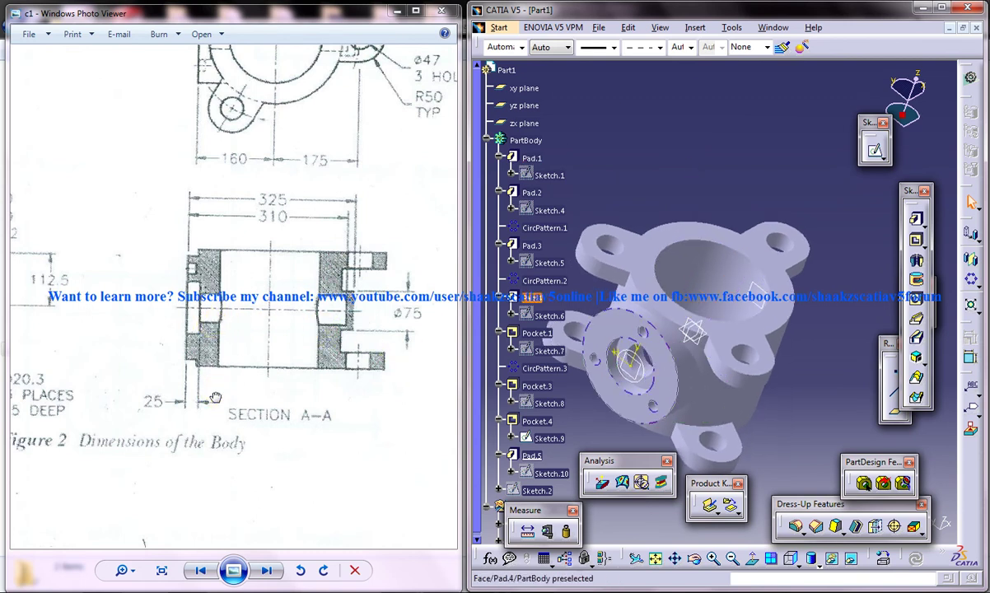
mouse_move(214, 398)
mouse_down()
mouse_move(303, 400)
mouse_move(324, 393)
mouse_move(324, 376)
mouse_up()
mouse_move(573, 361)
middle_down()
mouse_move(647, 364)
mouse_move(604, 398)
mouse_move(641, 372)
middle_up()
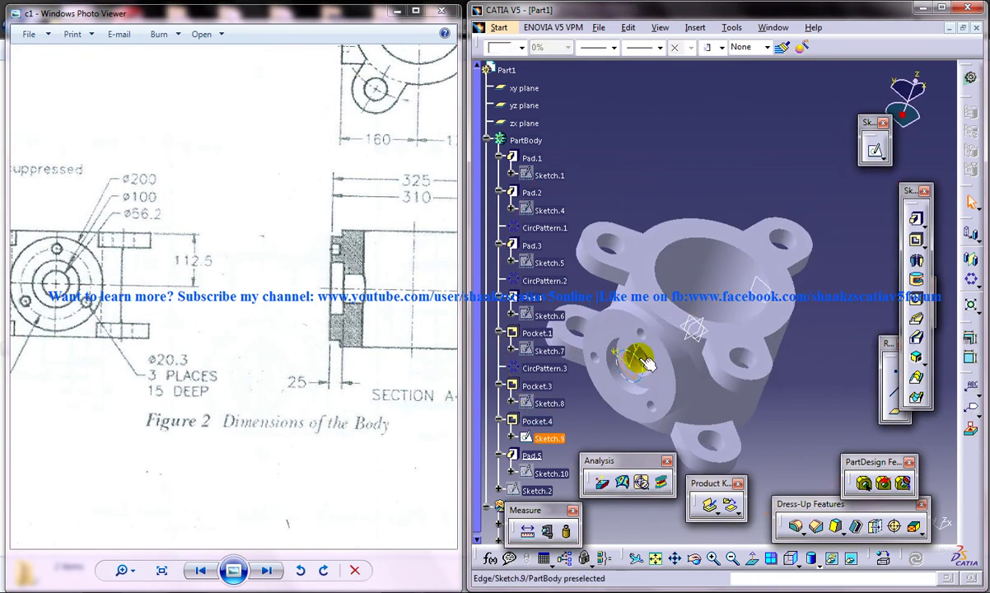
Set up a pocket from the flange's inner bore sketch with a Dimension depth of 310 mm, following Section A-A.
click(647, 364)
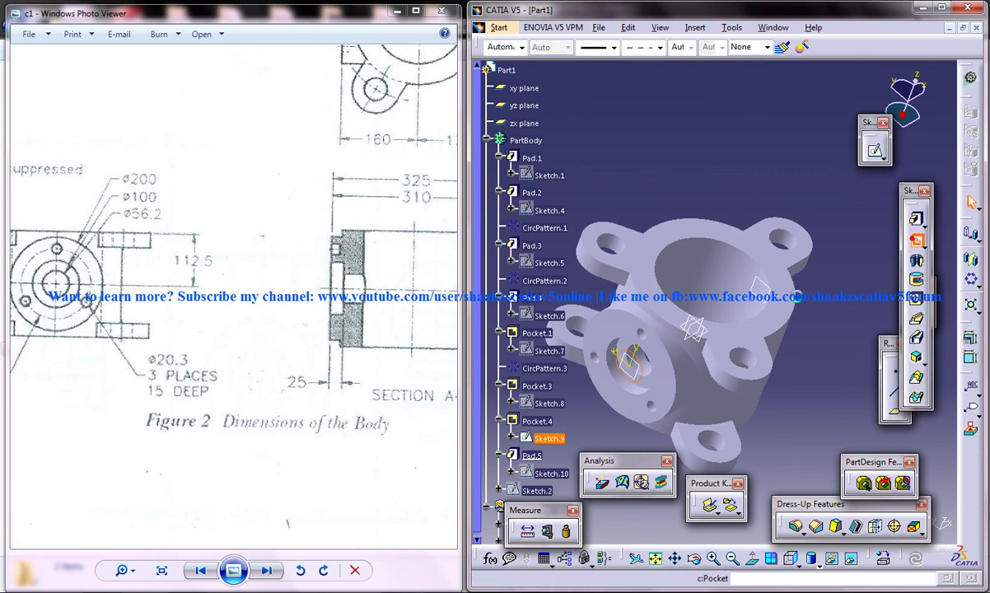
click(914, 242)
mouse_move(718, 276)
middle_down()
mouse_move(680, 313)
mouse_move(684, 345)
mouse_move(636, 327)
middle_up()
drag(414, 290, 254, 290)
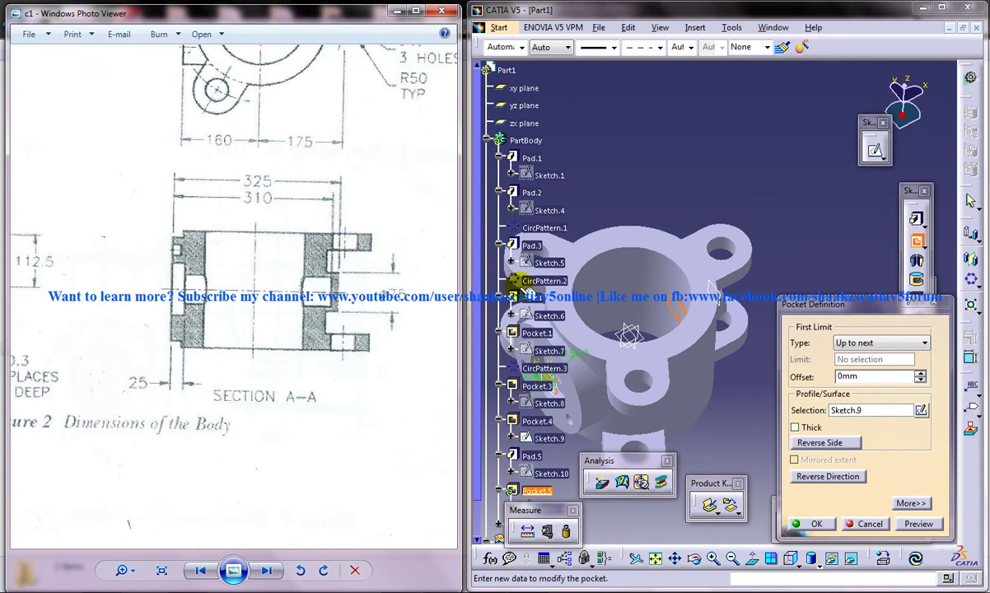
click(873, 344)
click(870, 358)
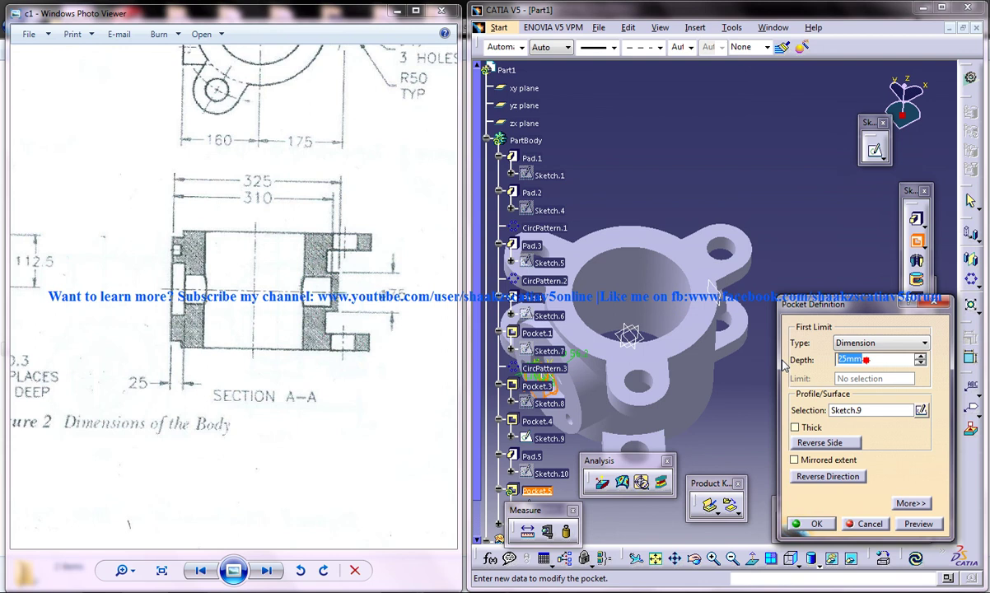
click(919, 524)
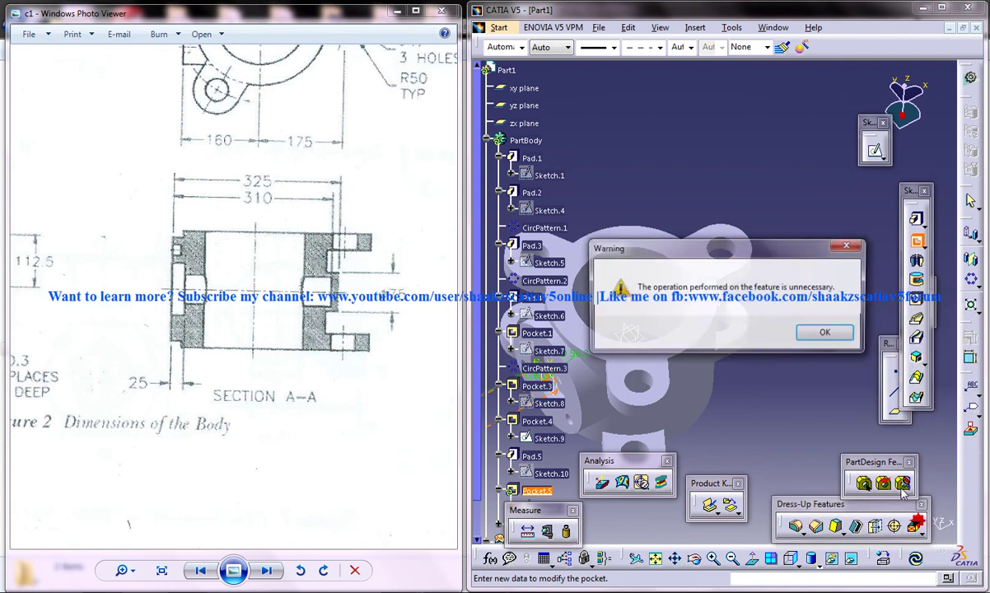
click(818, 332)
Reverse the pocket's direction so it cuts through the body towards the boss, and create it.
middle_drag(714, 395, 813, 345)
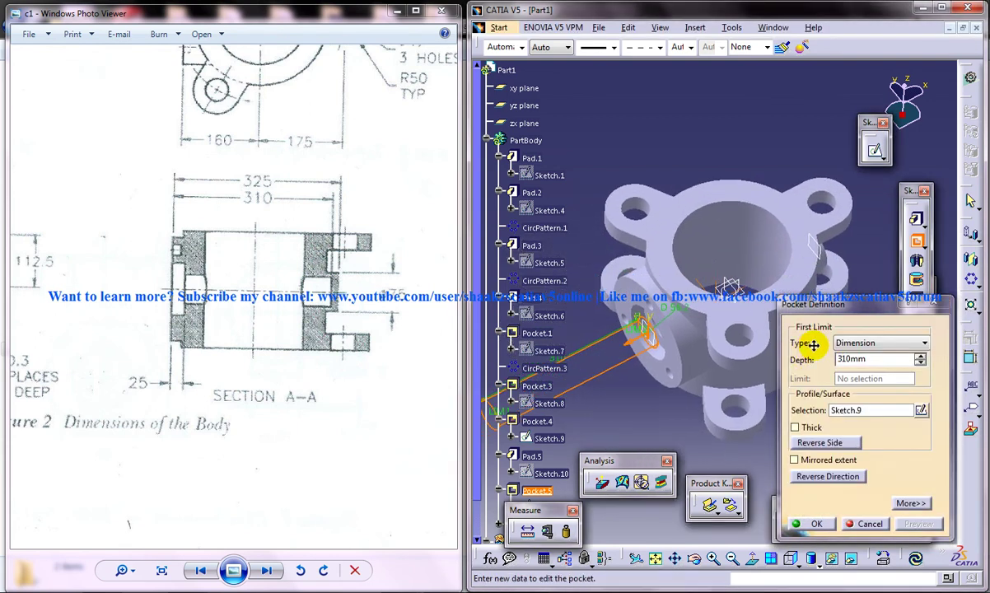
click(849, 479)
middle_drag(776, 413, 728, 415)
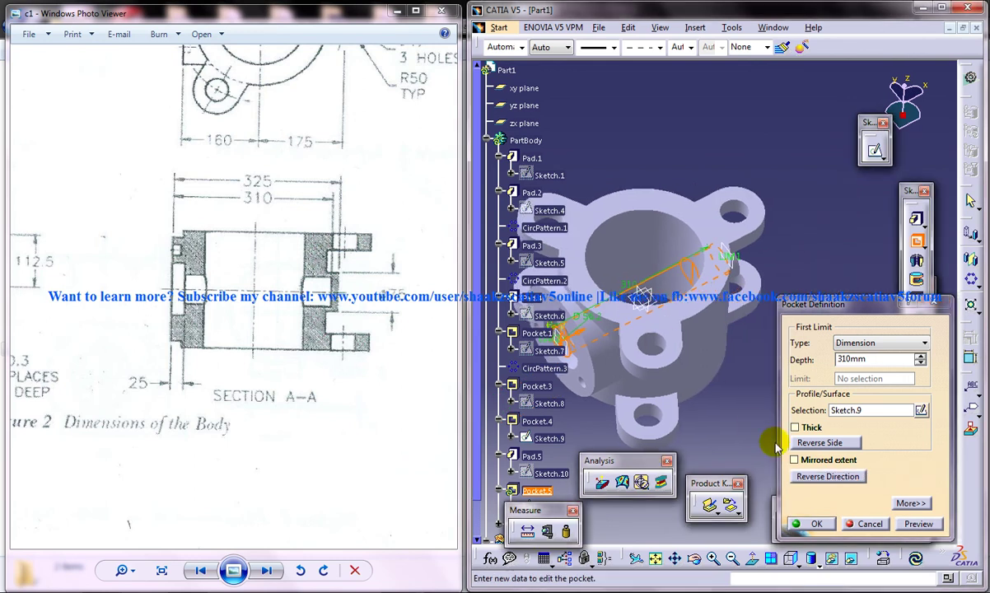
click(815, 524)
Compare the body in isometric view and from the flange side with the drawing's butterfly valve assembly picture.
middle_drag(815, 524, 748, 209)
click(796, 564)
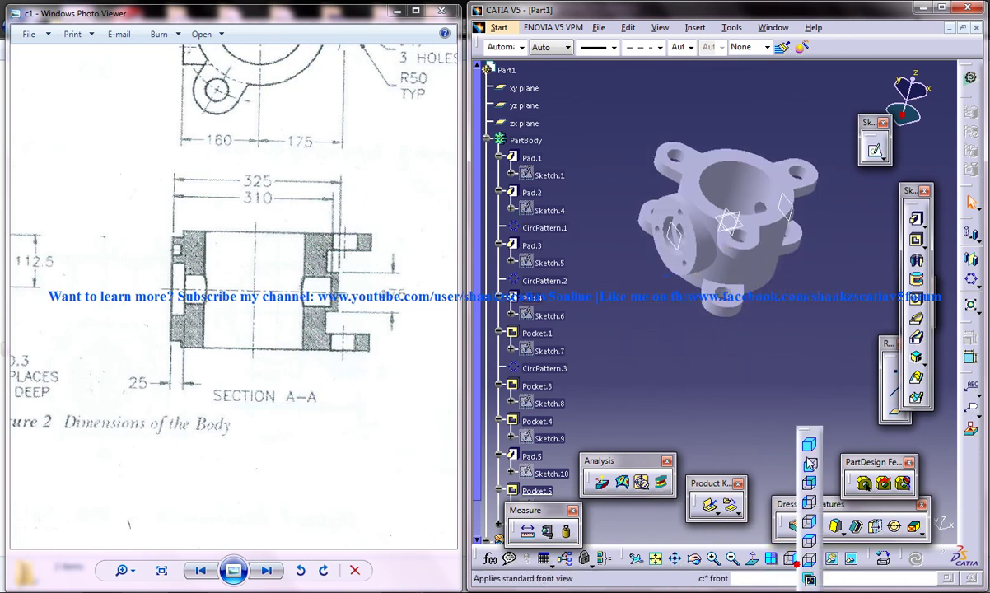
click(799, 447)
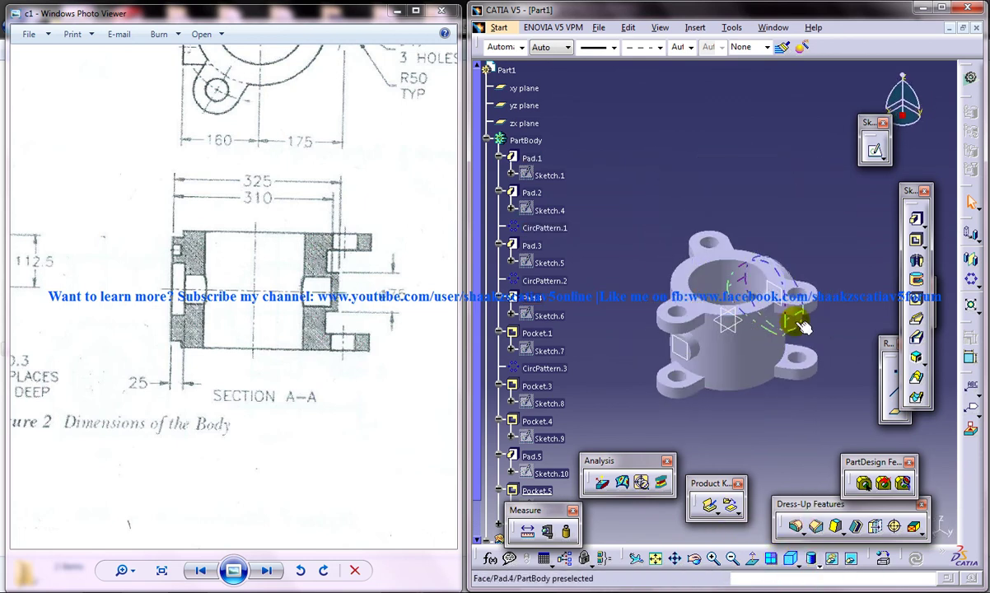
drag(320, 140, 297, 425)
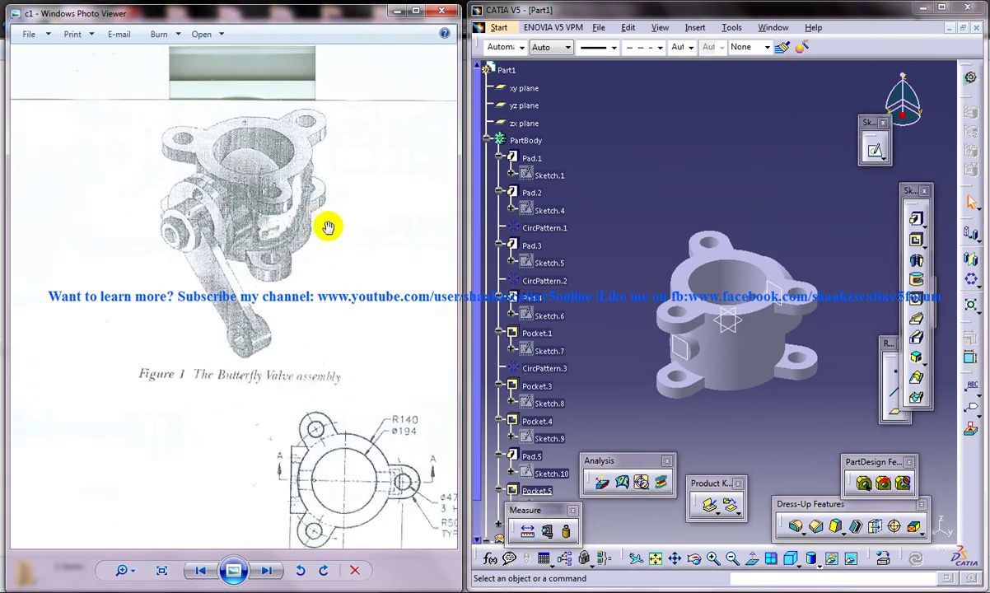
middle_drag(811, 398, 688, 323)
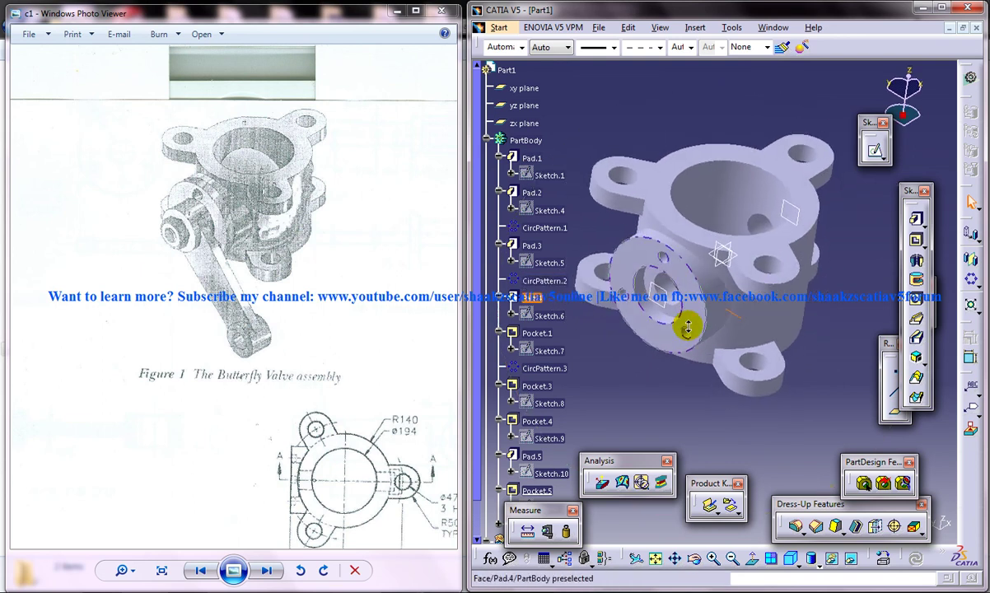